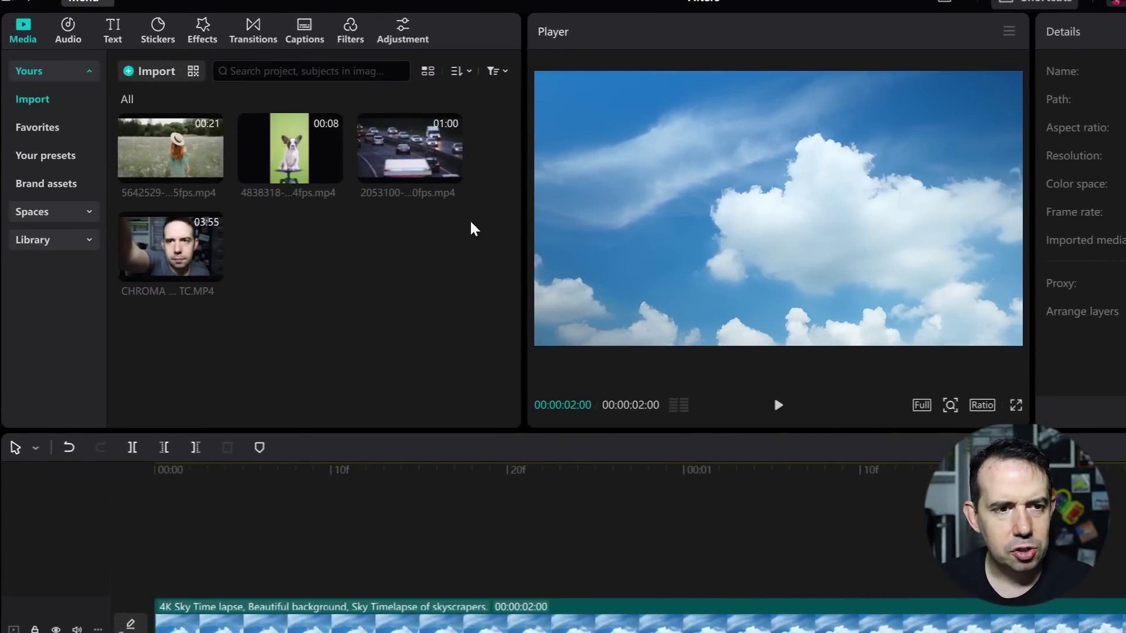
# Step: Add a default text clip at 0 s, trimmed to end with the sky clip
pyautogui.click(113, 34)
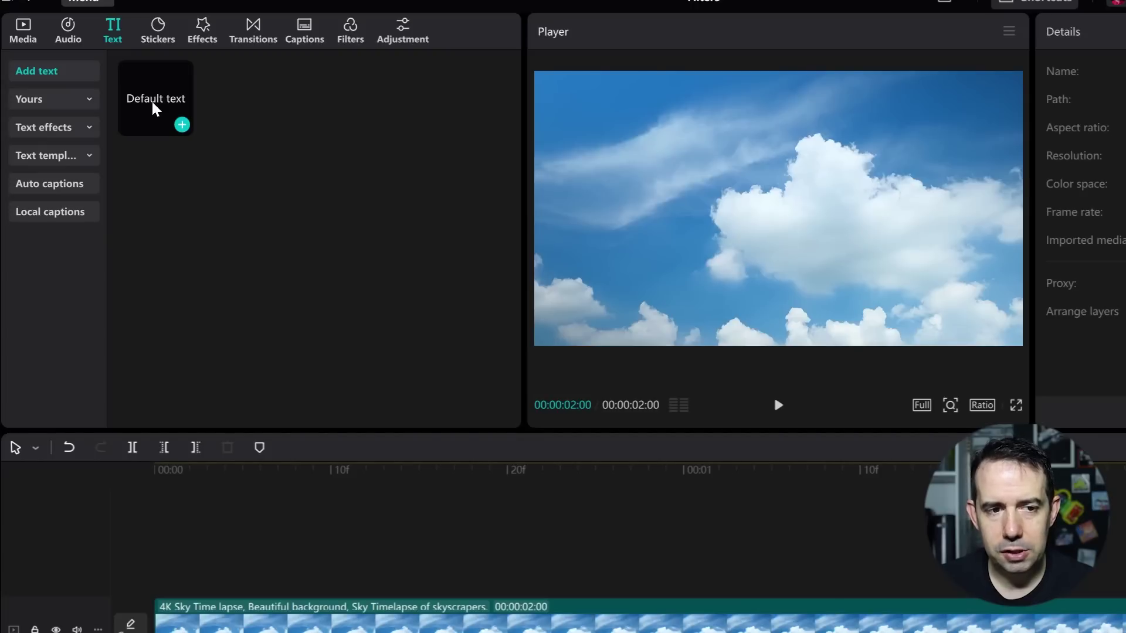
pyautogui.moveTo(156, 111); pyautogui.dragTo(284, 580)
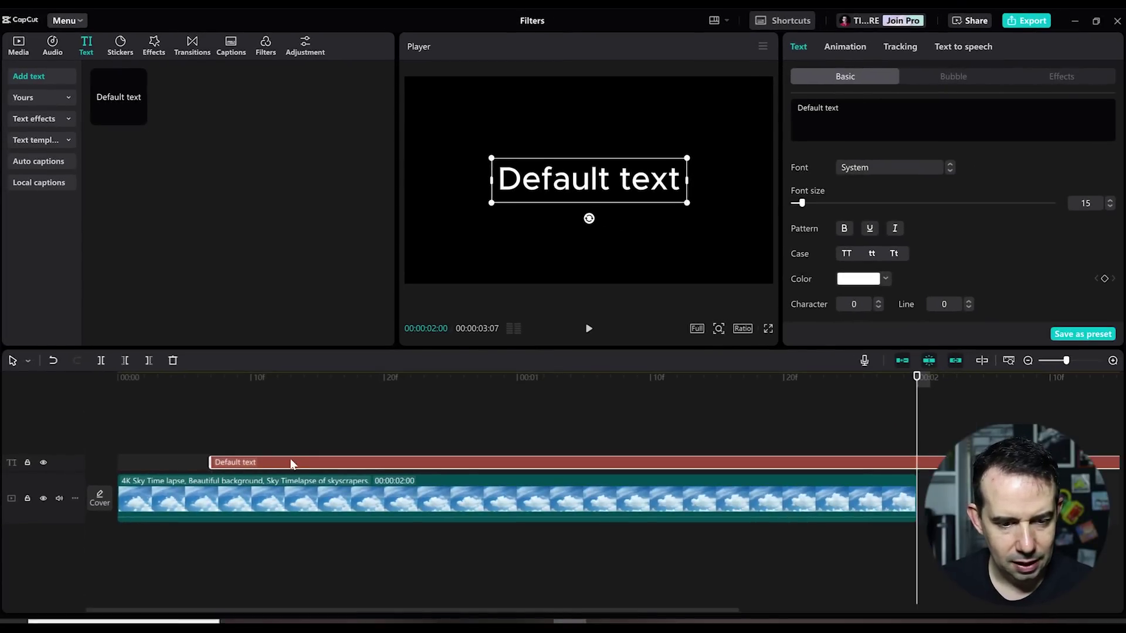
pyautogui.moveTo(287, 466); pyautogui.dragTo(199, 465)
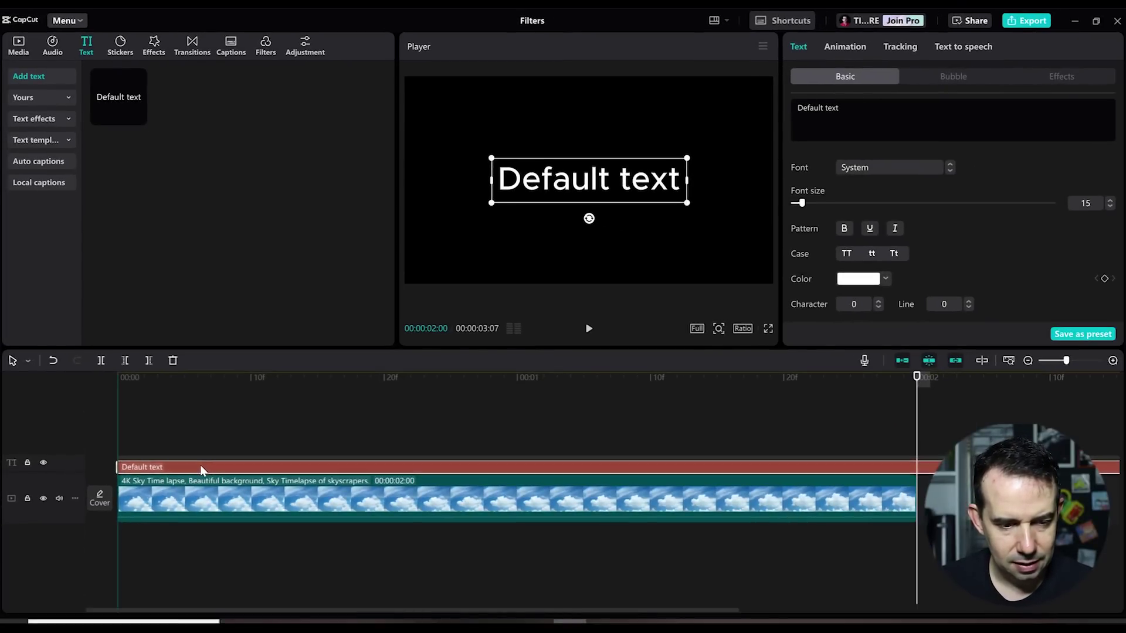
pyautogui.moveTo(714, 462); pyautogui.dragTo(516, 477)
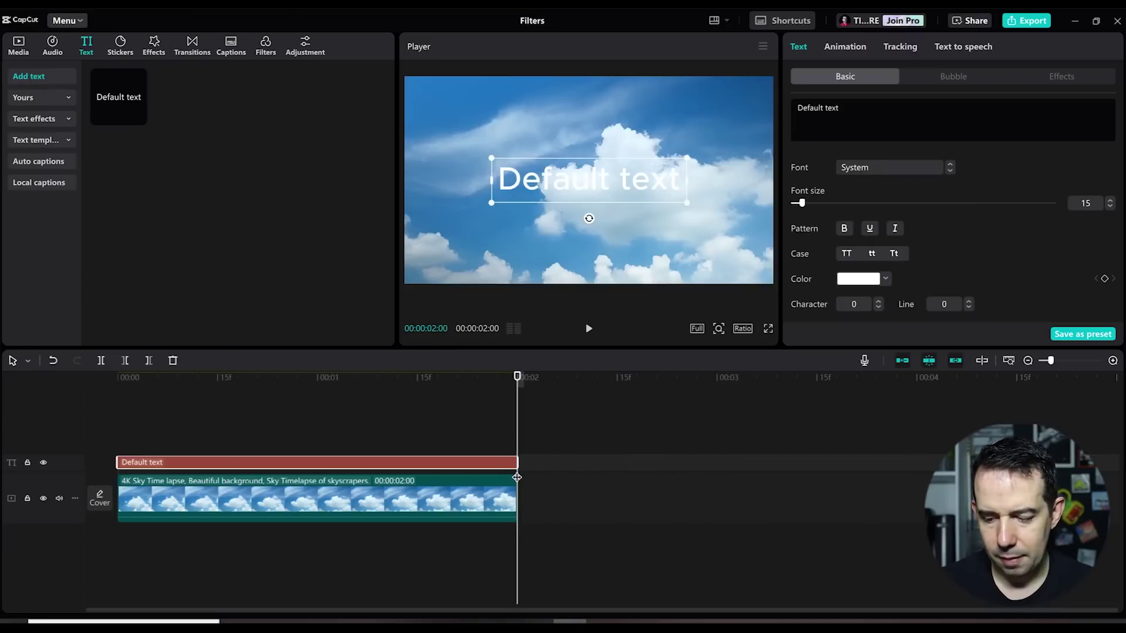
pyautogui.hotkey('ctrl', '=')
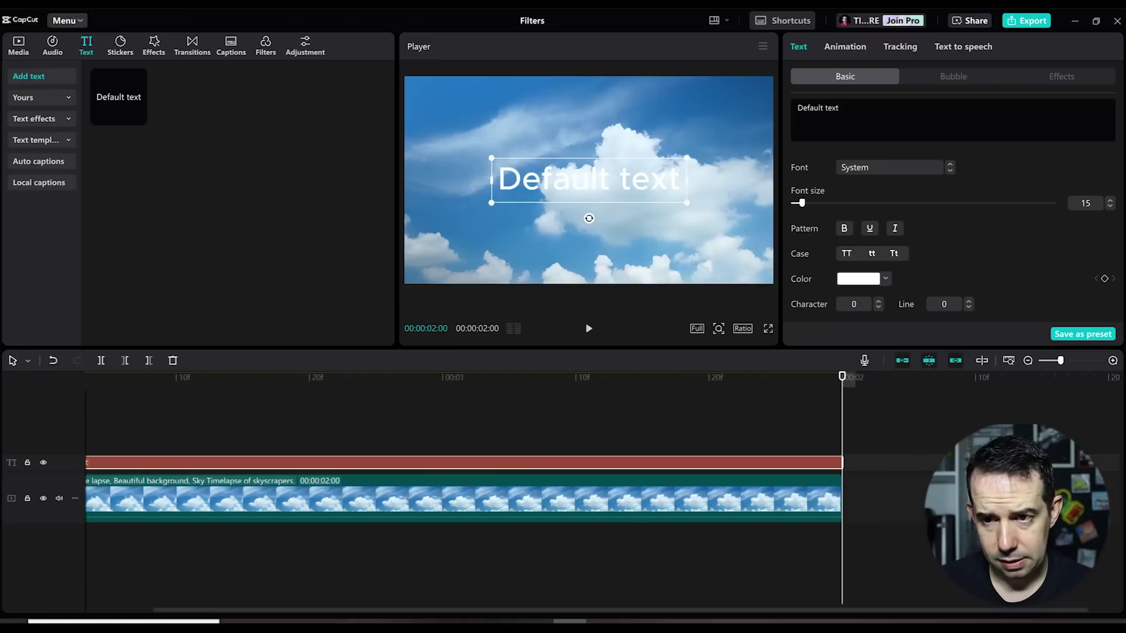
# Step: Replace the Default text wording with 'SLIDING' and select the text clip
pyautogui.hotkey('ctrl', 'a')
pyautogui.press('BackSpace')
pyautogui.write('SLIDING')
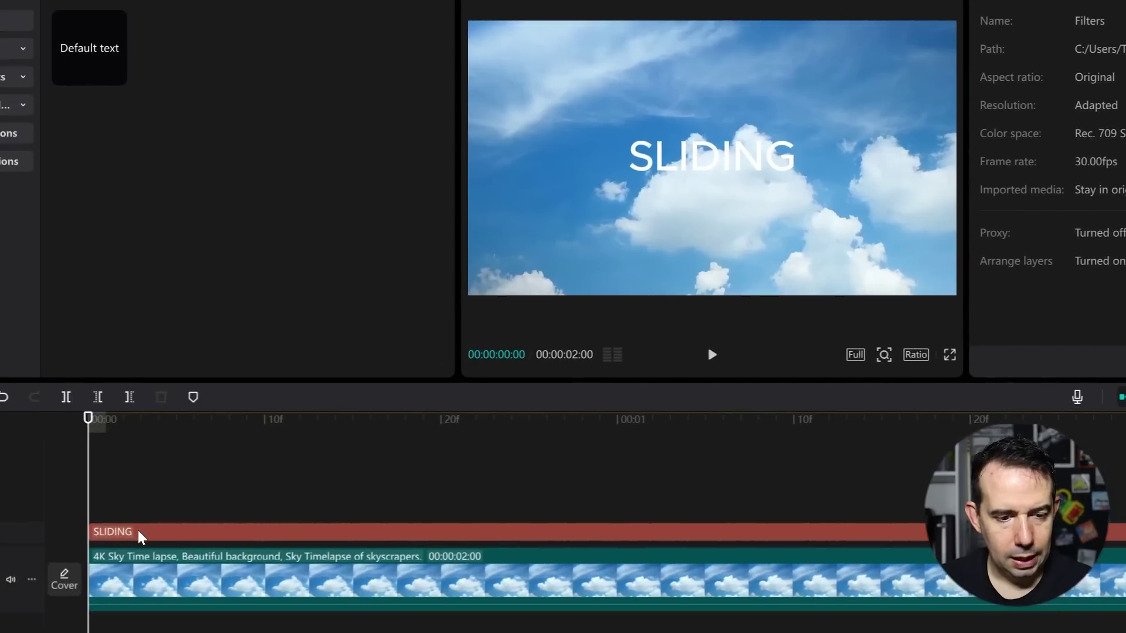
pyautogui.click(139, 532)
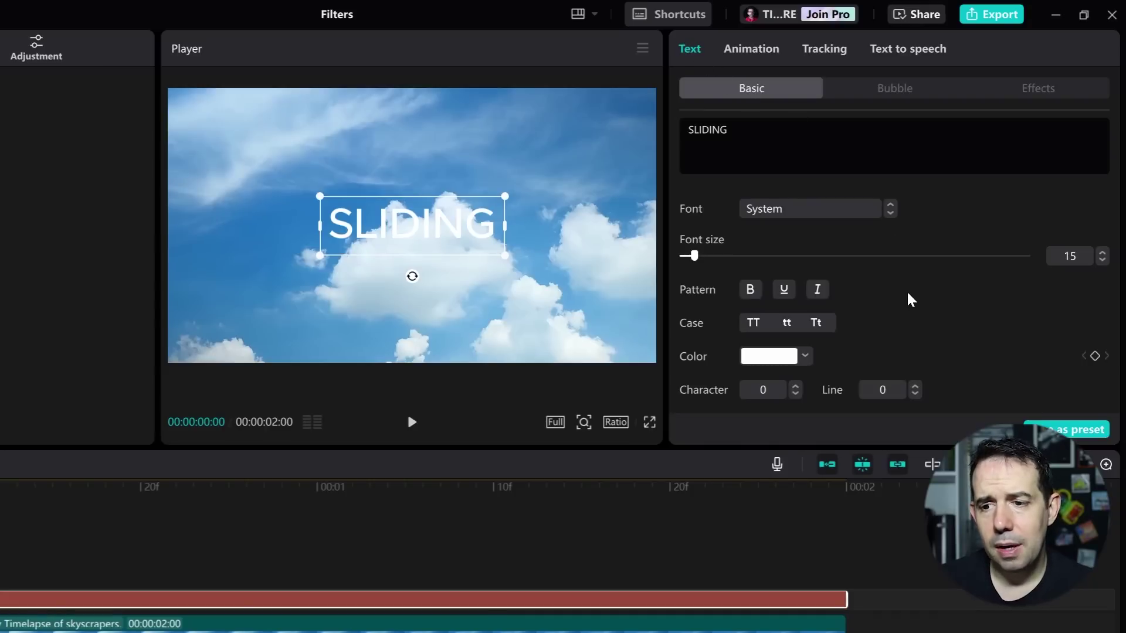
# Step: Move SLIDING off to the left and set a starting Position keyframe at 0
pyautogui.scroll(-2, 908, 299)
pyautogui.scroll(-4, 908, 299)
pyautogui.scroll(-3, 908, 300)
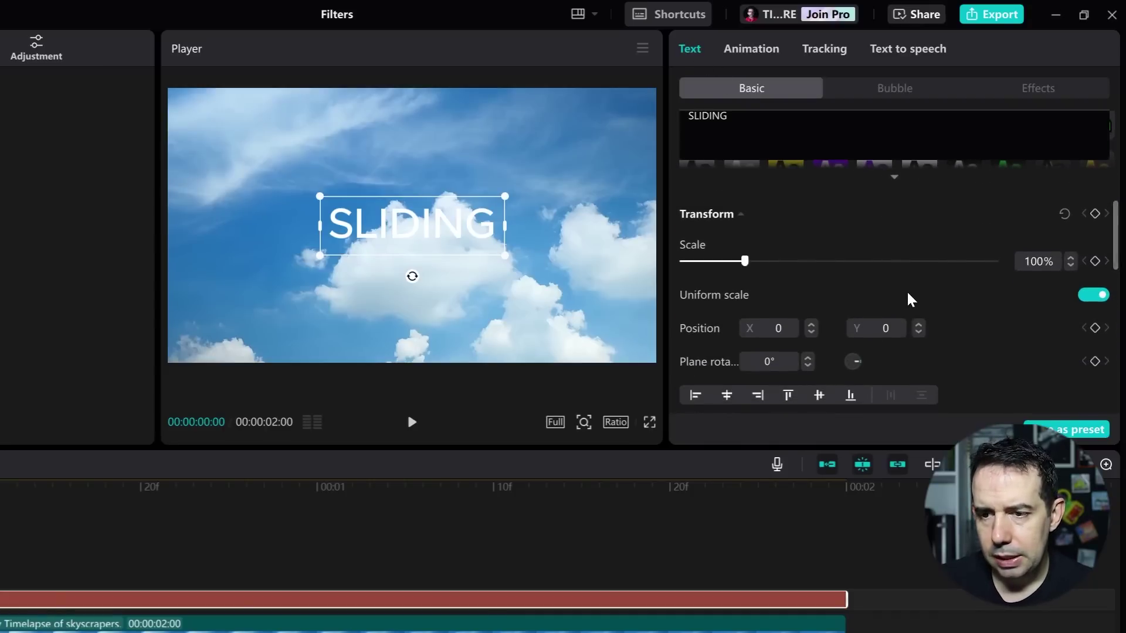
pyautogui.scroll(-2, 908, 299)
pyautogui.scroll(-1, 908, 299)
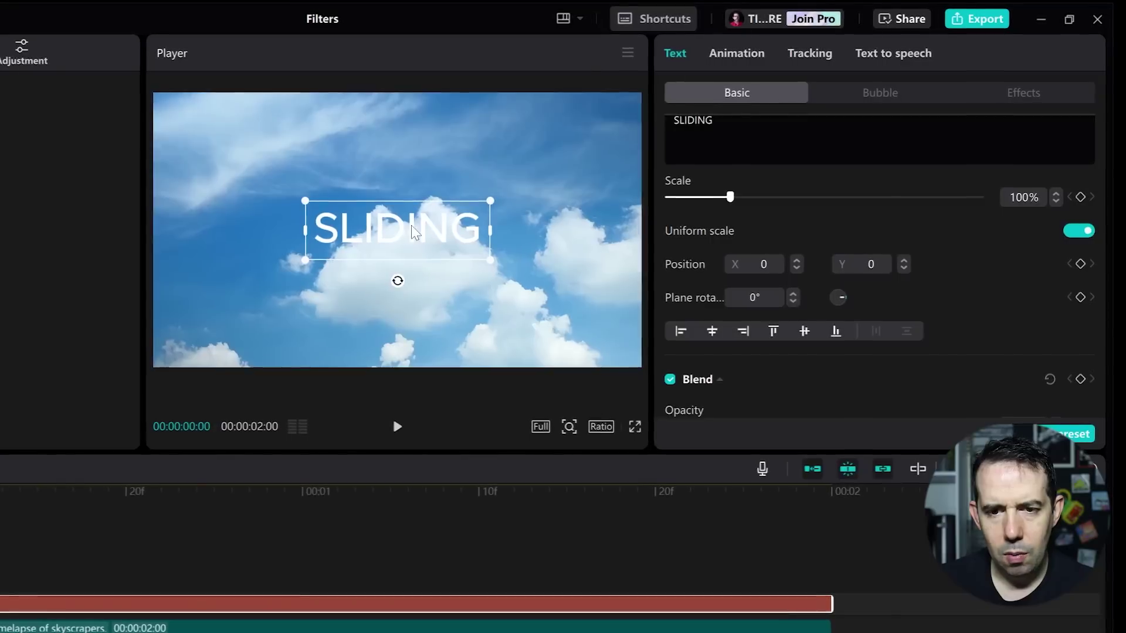
pyautogui.moveTo(403, 233); pyautogui.dragTo(269, 231)
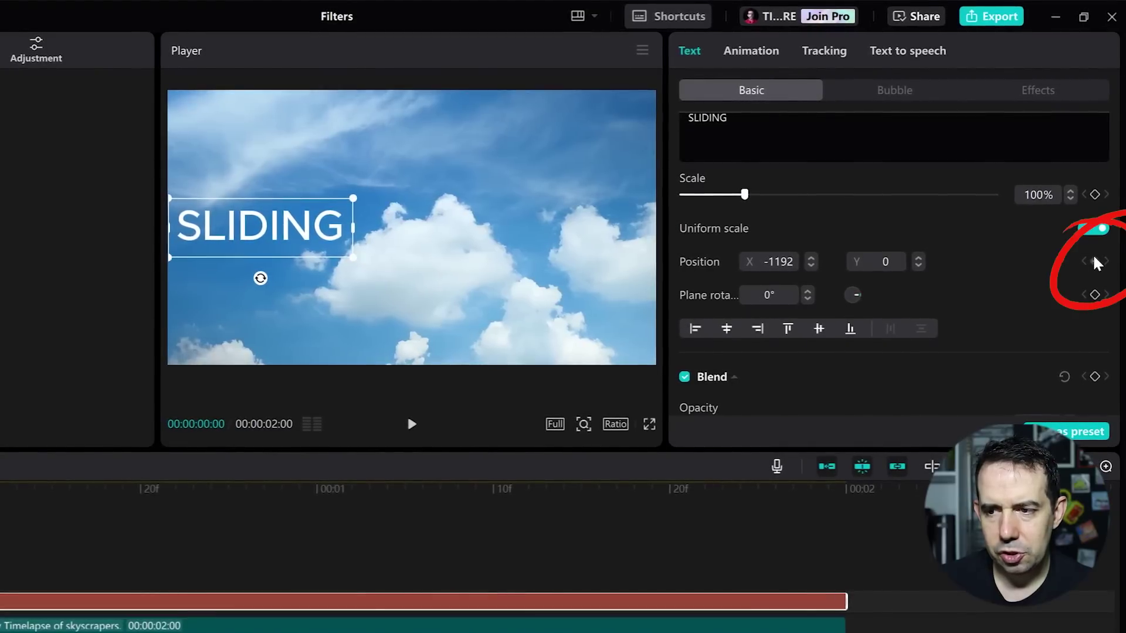
pyautogui.click(1094, 261)
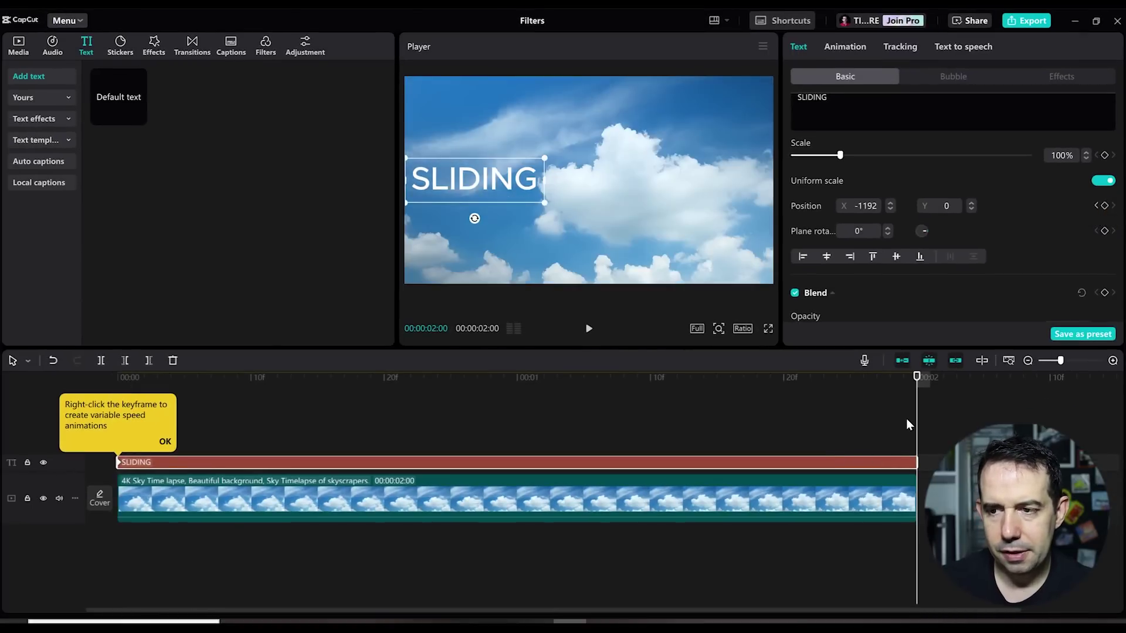
# Step: Drag SLIDING to the right side at the end and preview the slide from the start
pyautogui.moveTo(483, 182); pyautogui.dragTo(704, 180)
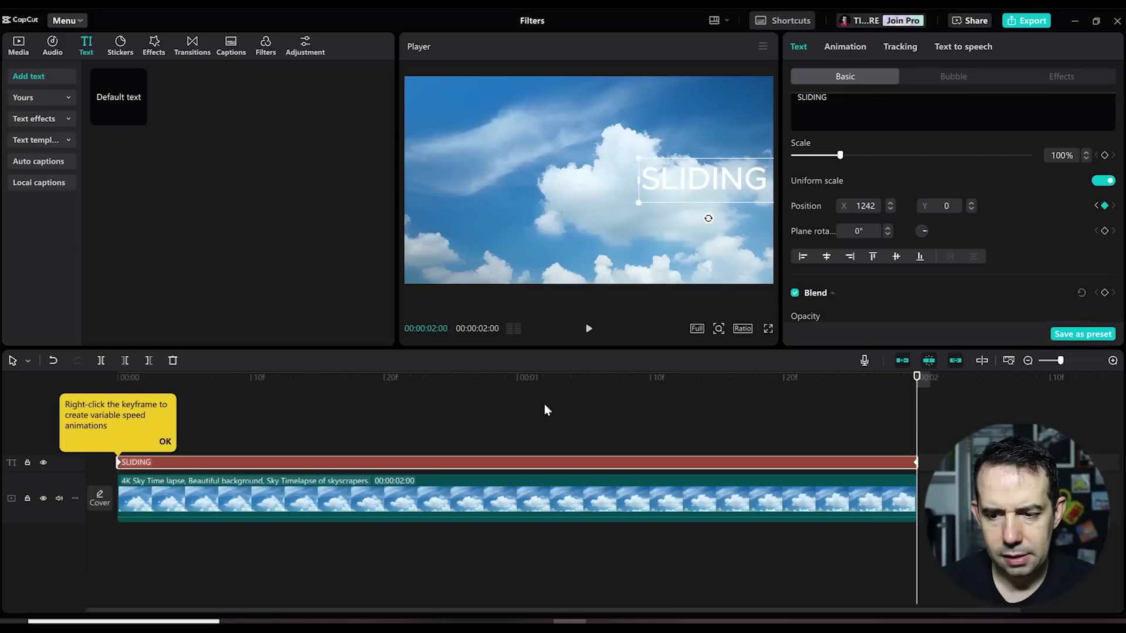
pyautogui.press('Home')
pyautogui.press('space')
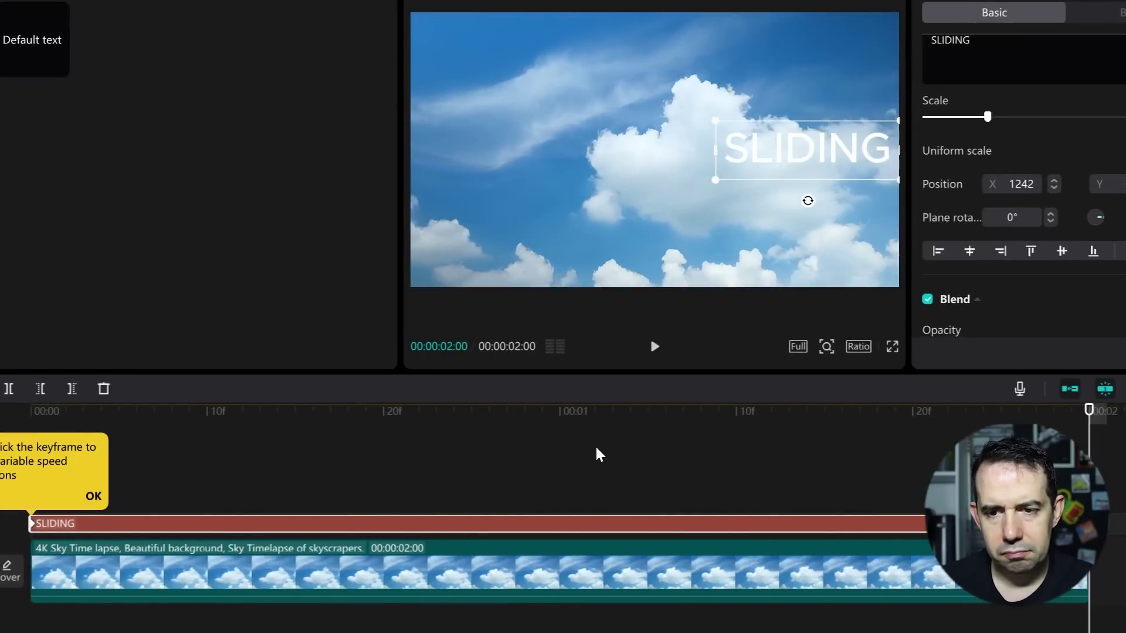
pyautogui.click(575, 578)
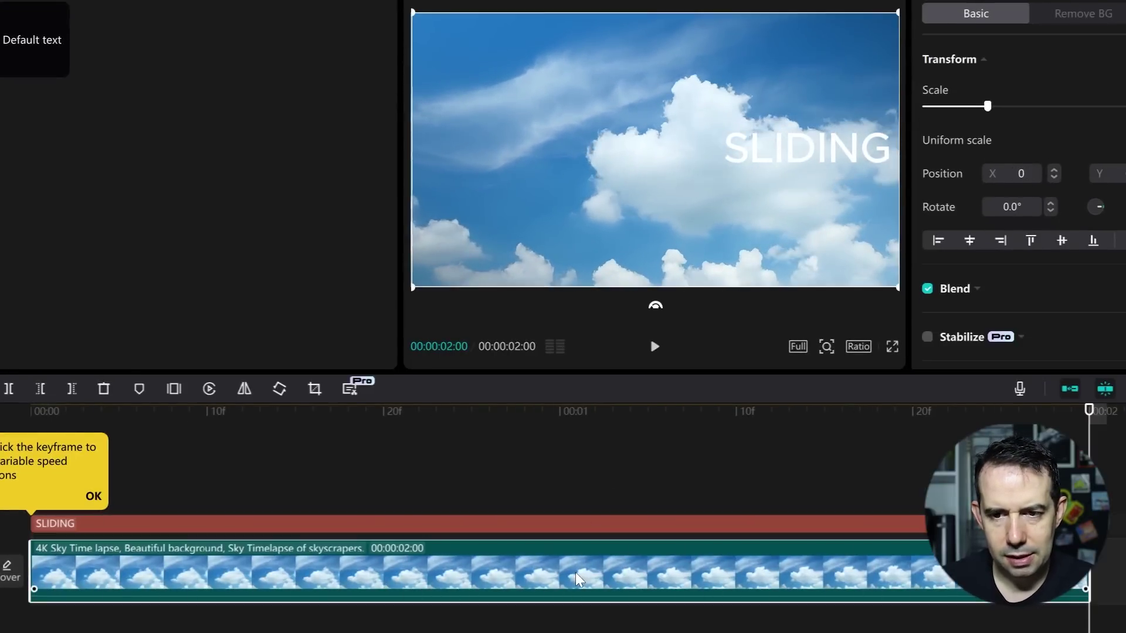
pyautogui.press('Home')
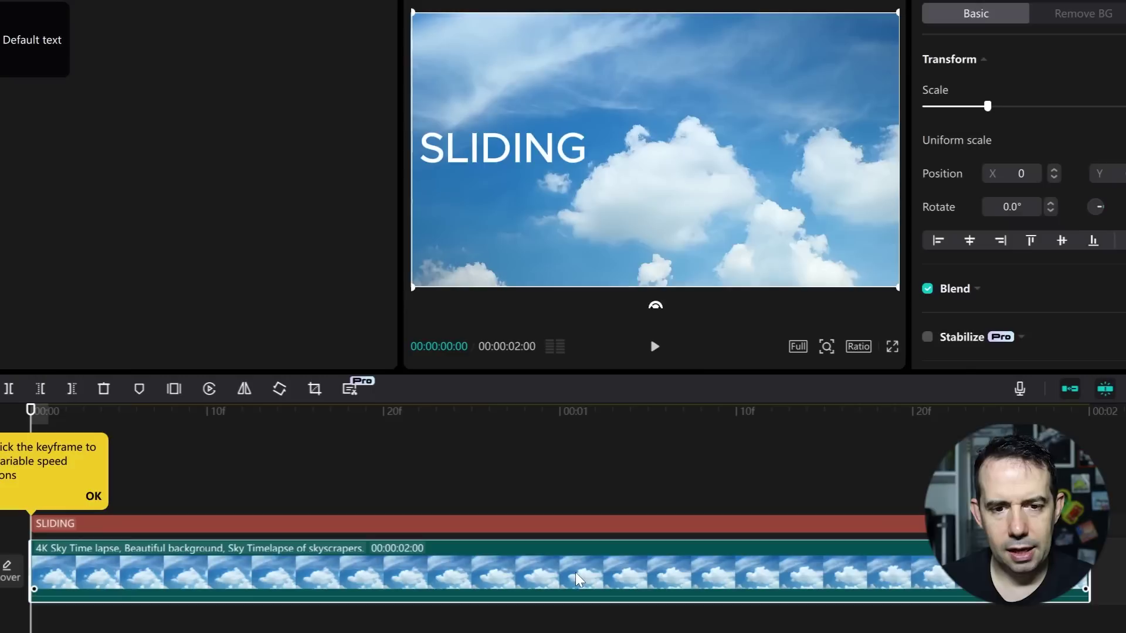
pyautogui.press('space')
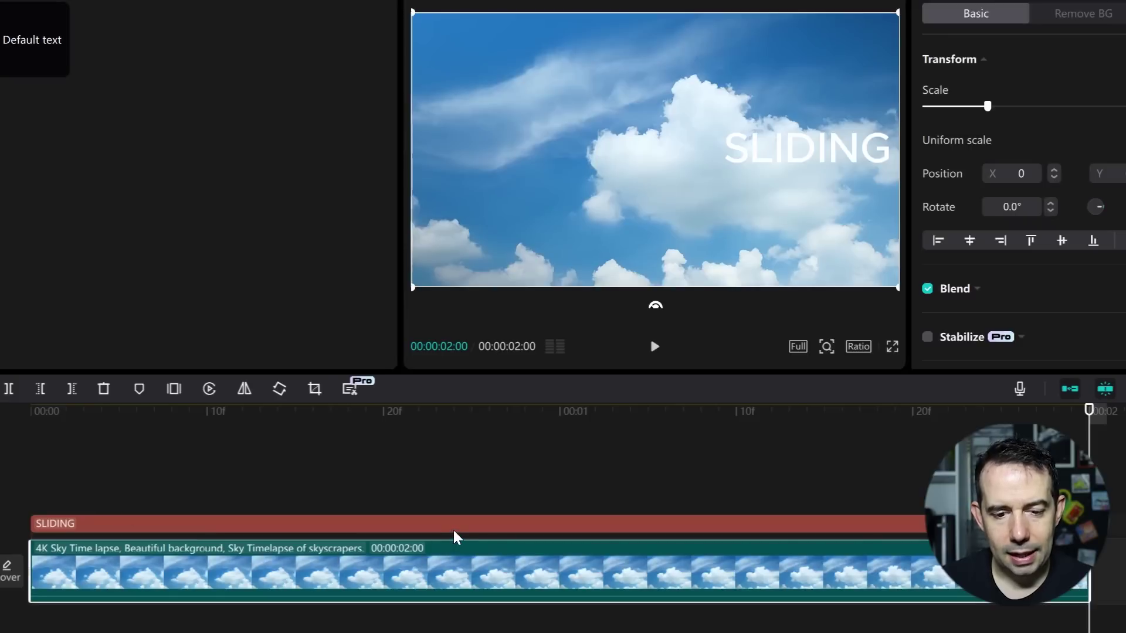
# Step: Show the SLIDING clip's variable speed animation curves and select the X position curve
pyautogui.rightClick(455, 530)
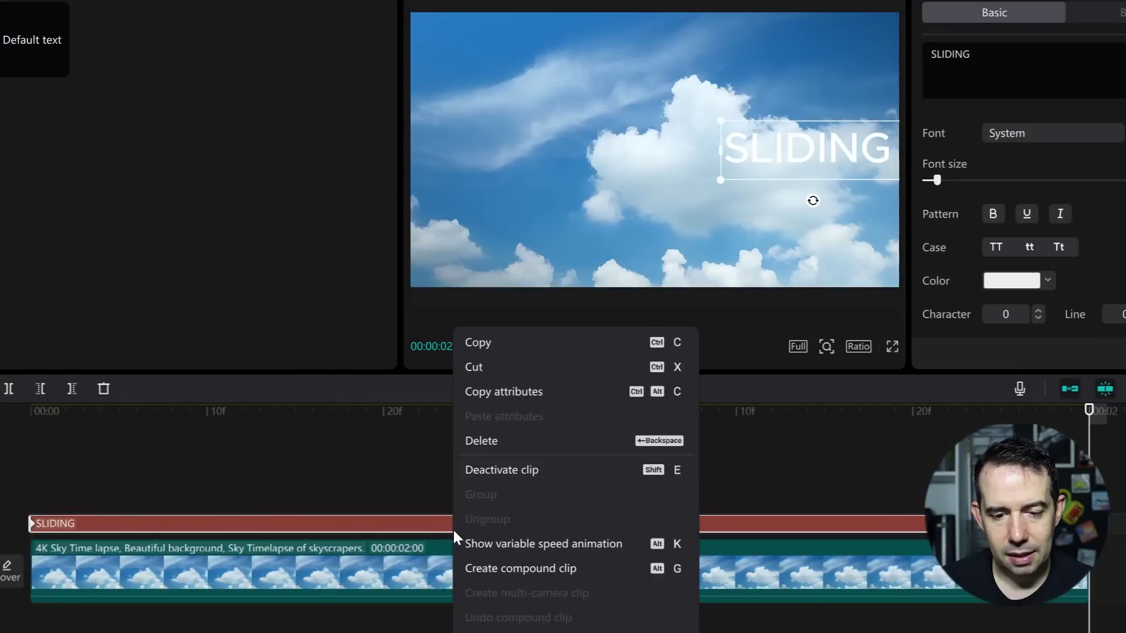
pyautogui.click(541, 545)
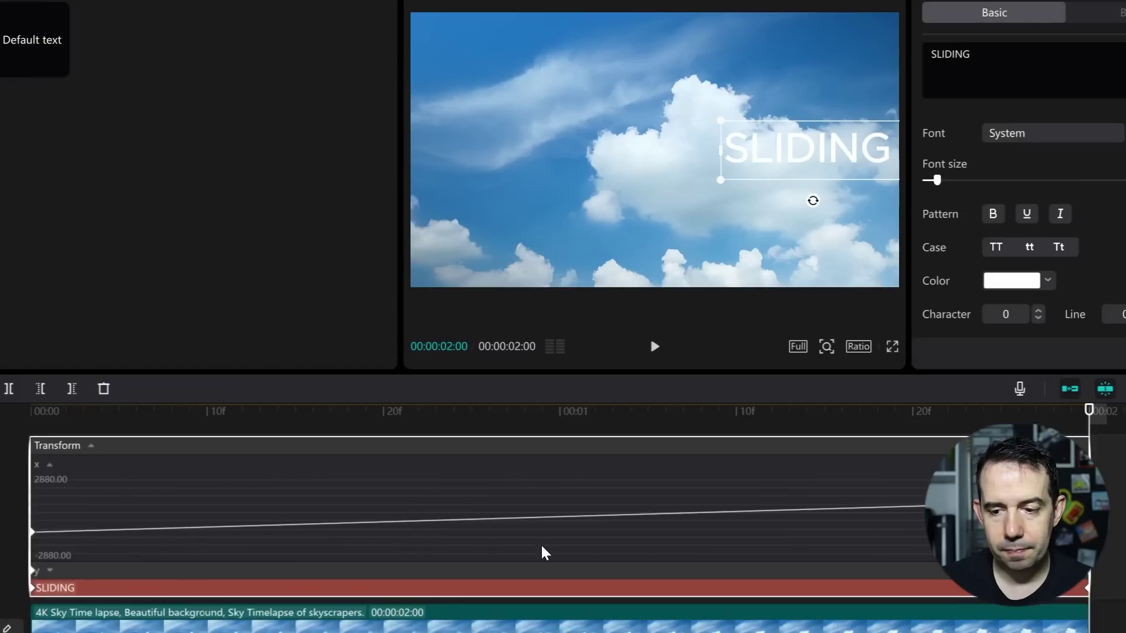
pyautogui.click(560, 516)
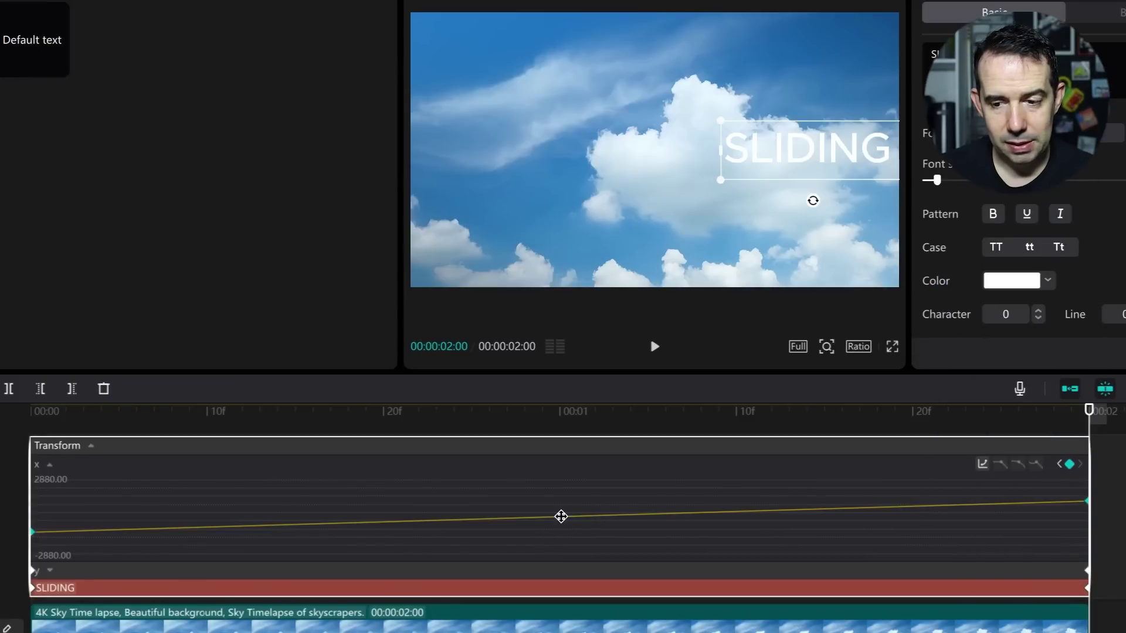
# Step: Try the Ease In, Quad In, Cubic In and Rebound In presets, then settle on Ease
pyautogui.click(983, 465)
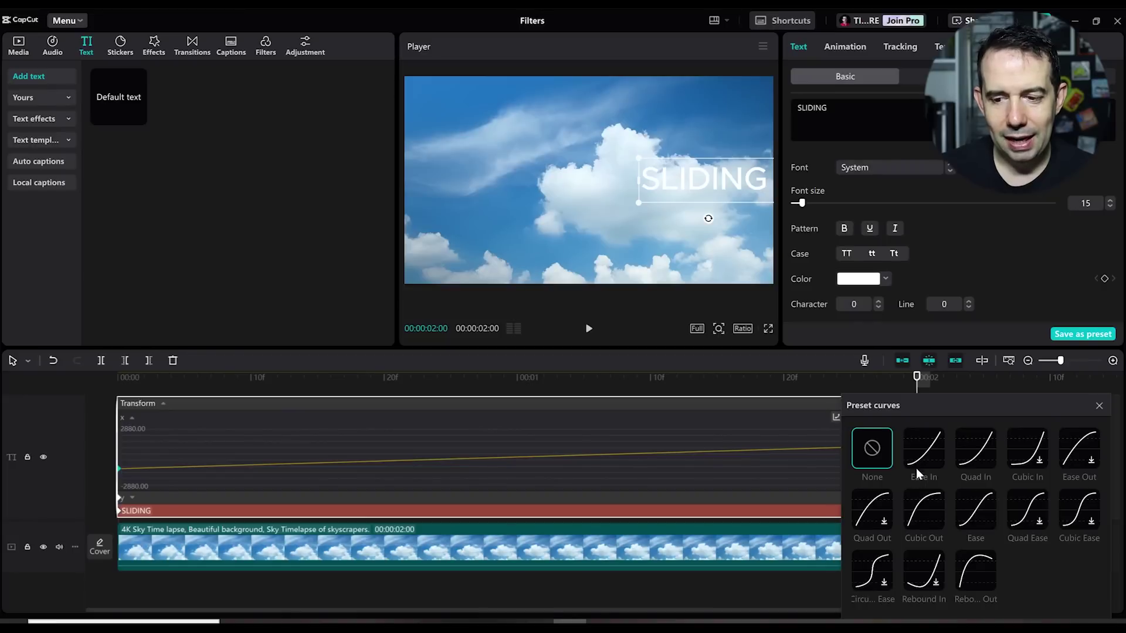
pyautogui.click(923, 452)
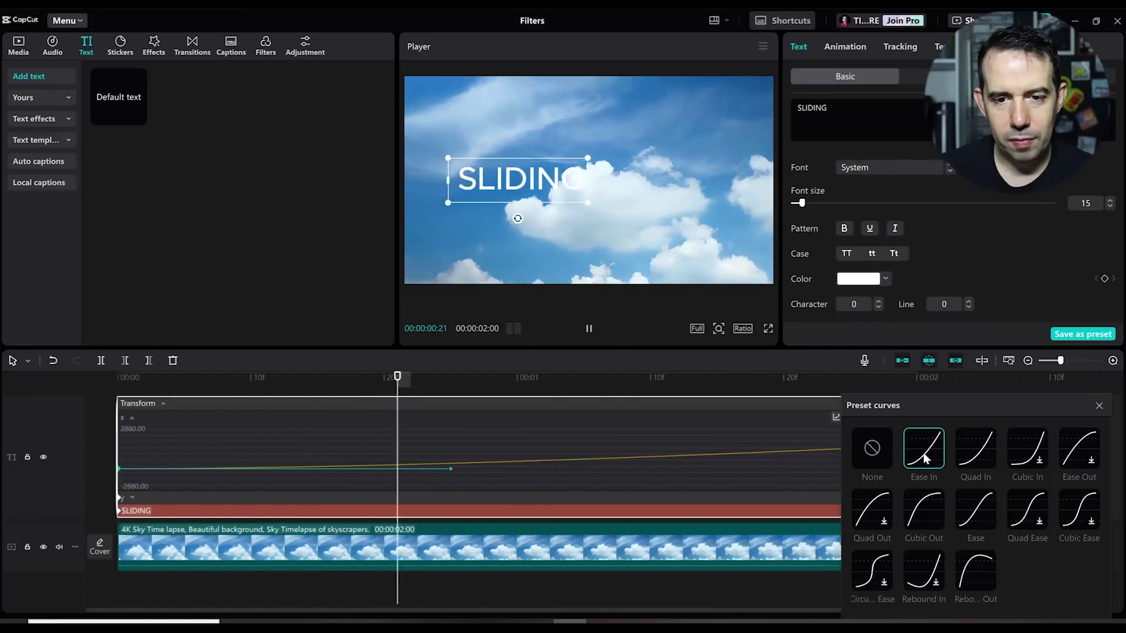
pyautogui.click(977, 457)
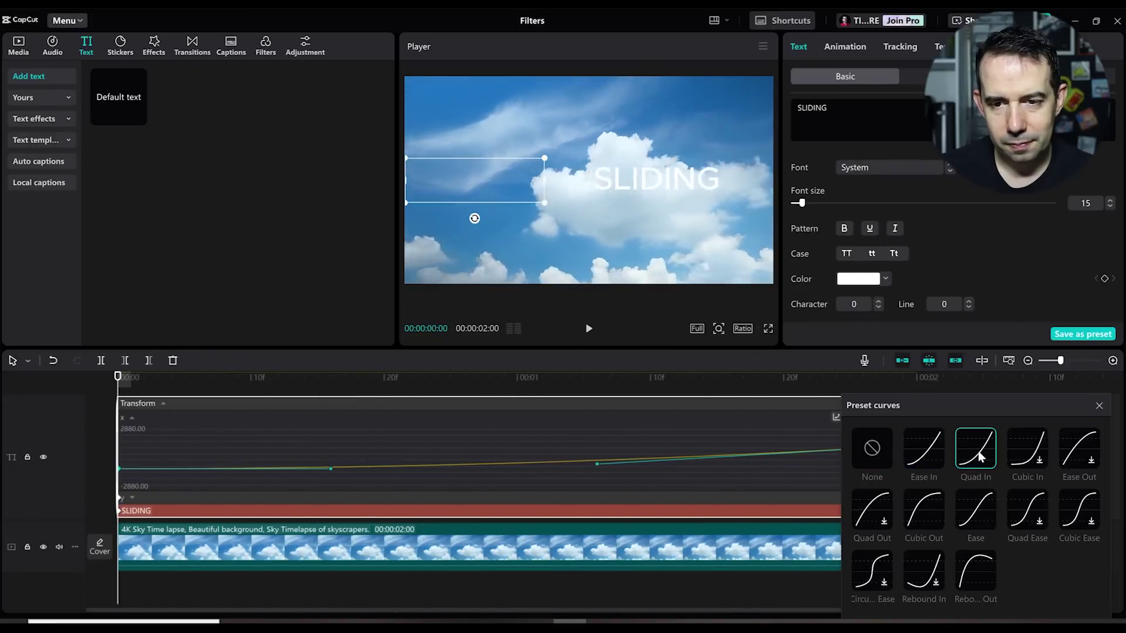
pyautogui.click(1026, 457)
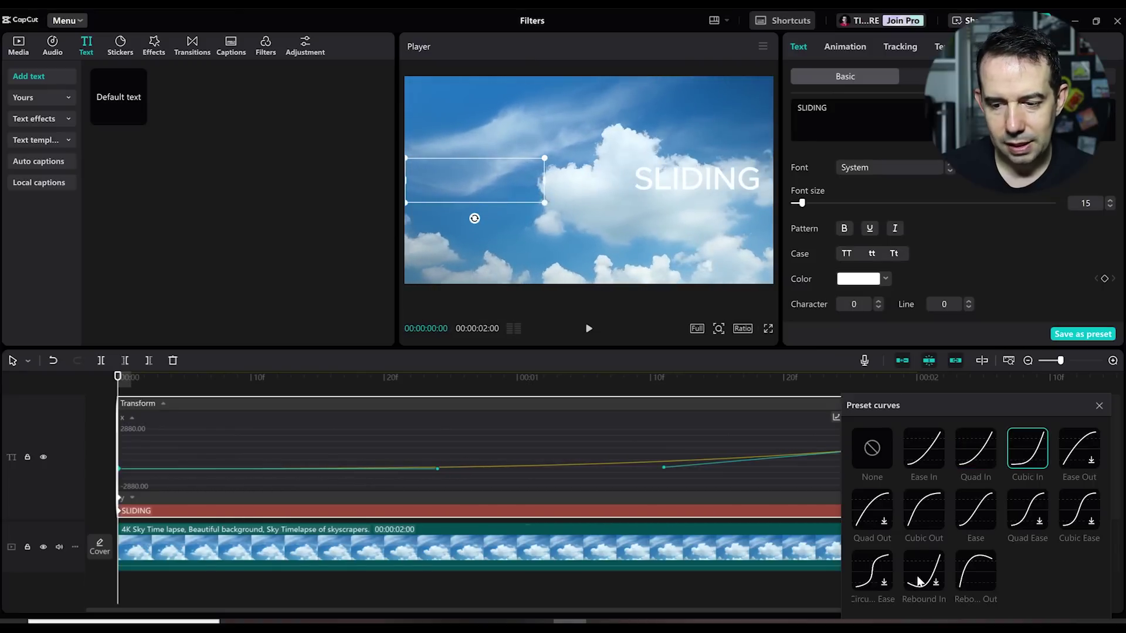
pyautogui.click(919, 568)
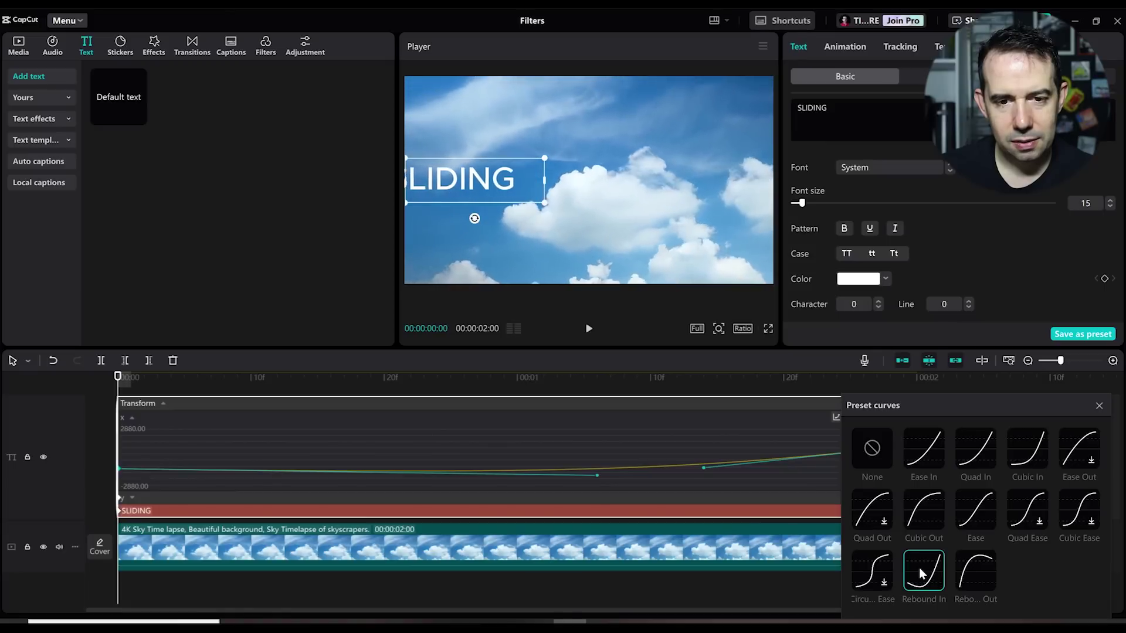
pyautogui.click(983, 505)
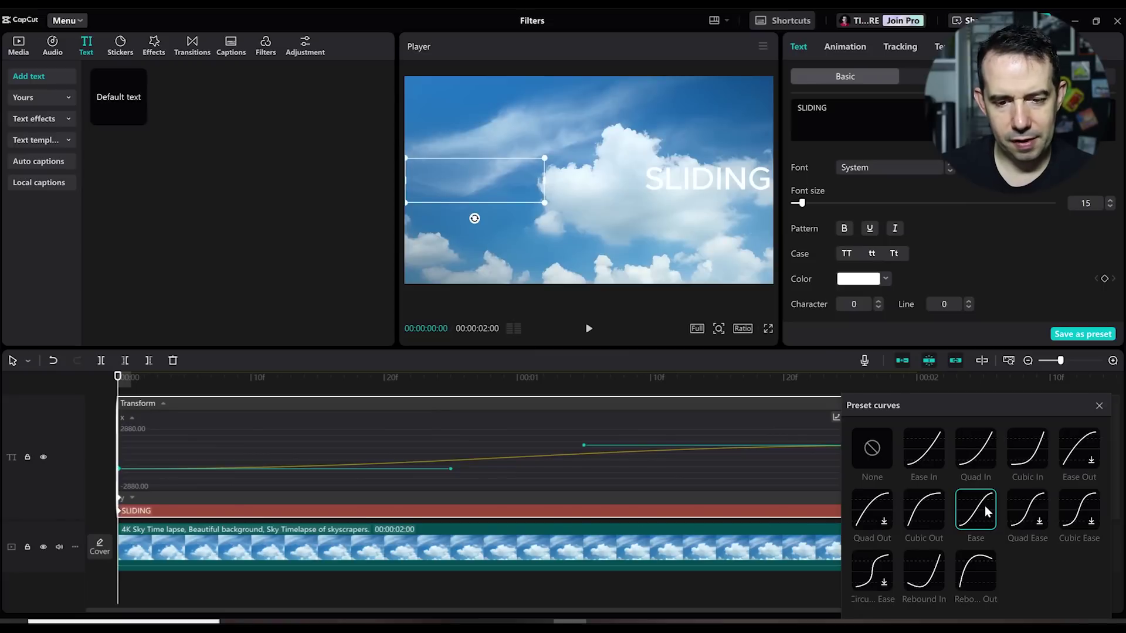
pyautogui.click(1098, 406)
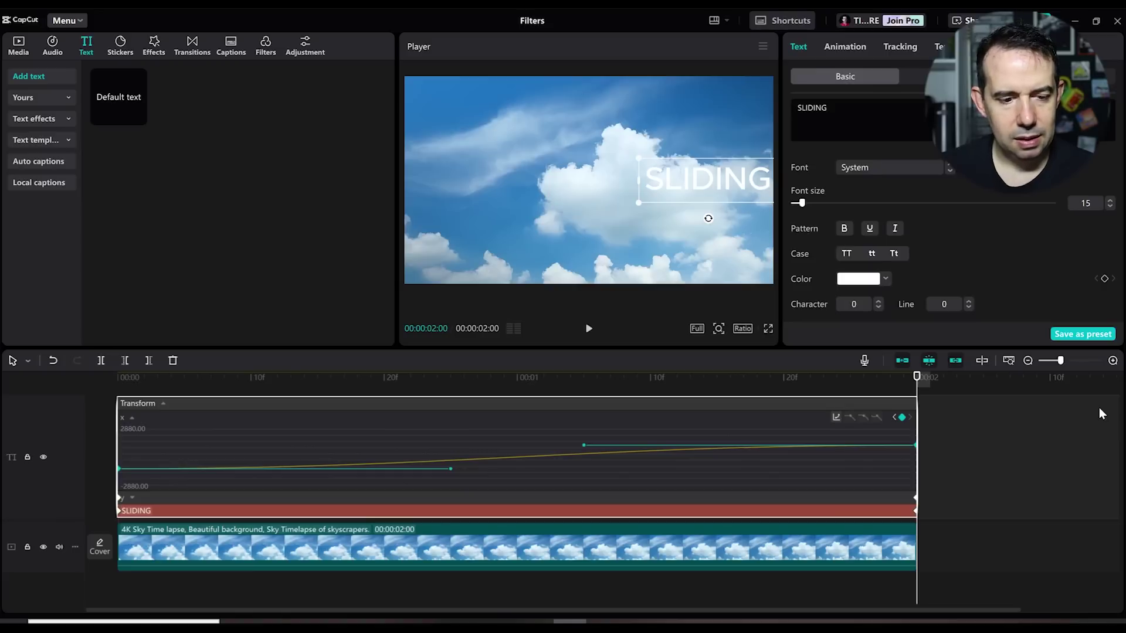
# Step: Select the sky clip and replay the eased SLIDING slide from 00:00
pyautogui.click(384, 536)
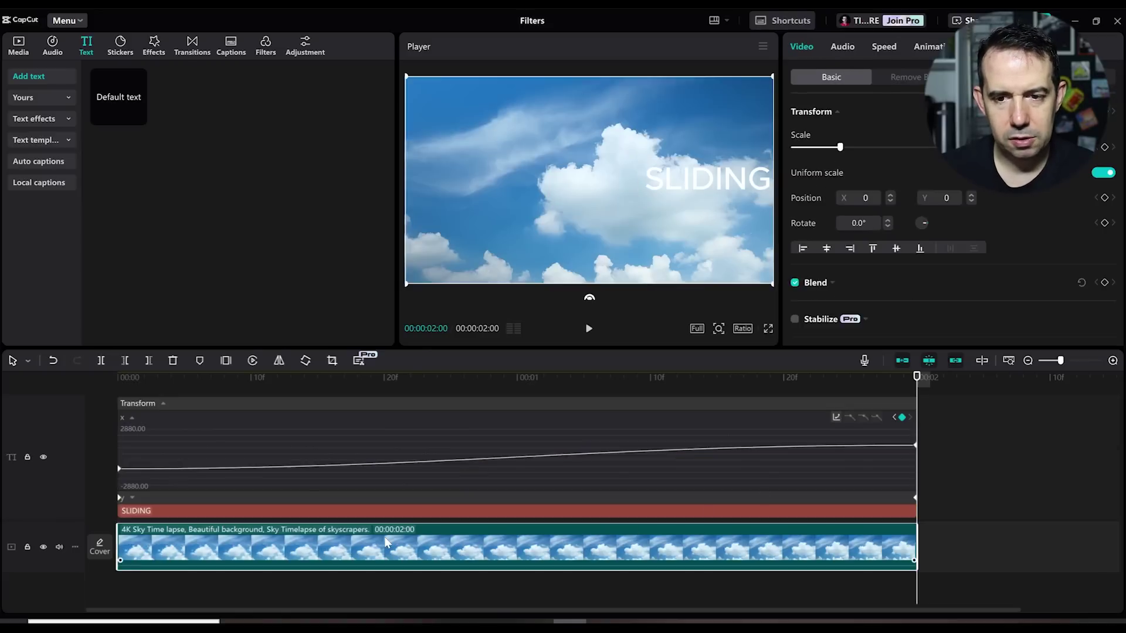
pyautogui.press('Home')
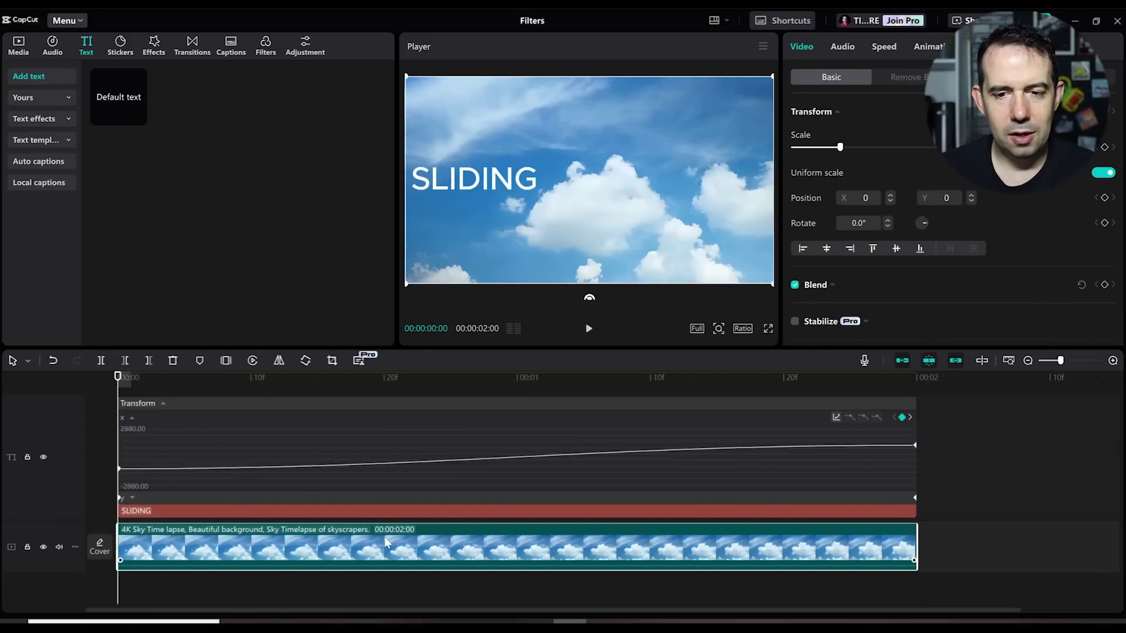
pyautogui.press('space')
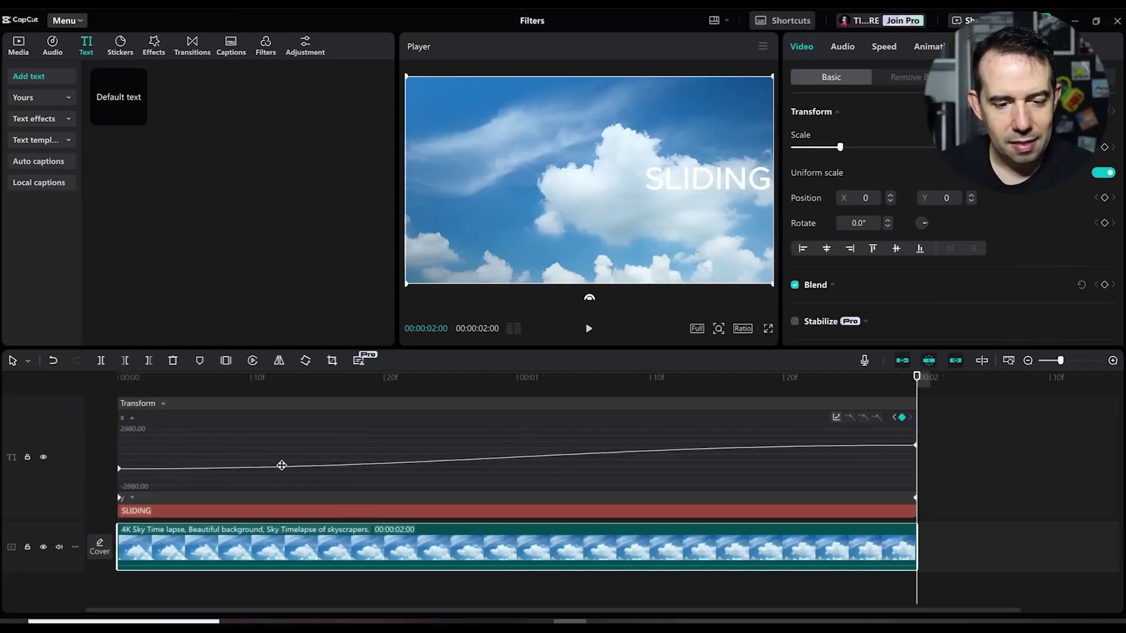
# Step: Add early, middle and late keyframes along the X position curve
pyautogui.moveTo(281, 465); pyautogui.dragTo(280, 466)
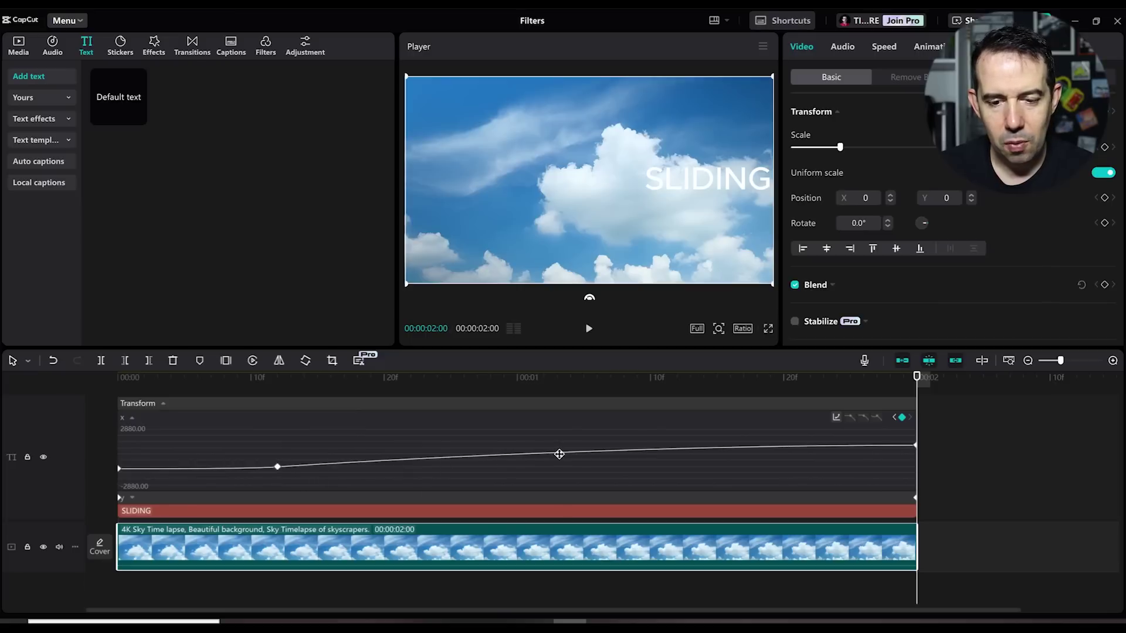
pyautogui.moveTo(559, 454); pyautogui.dragTo(557, 452)
pyautogui.moveTo(776, 446); pyautogui.dragTo(770, 445)
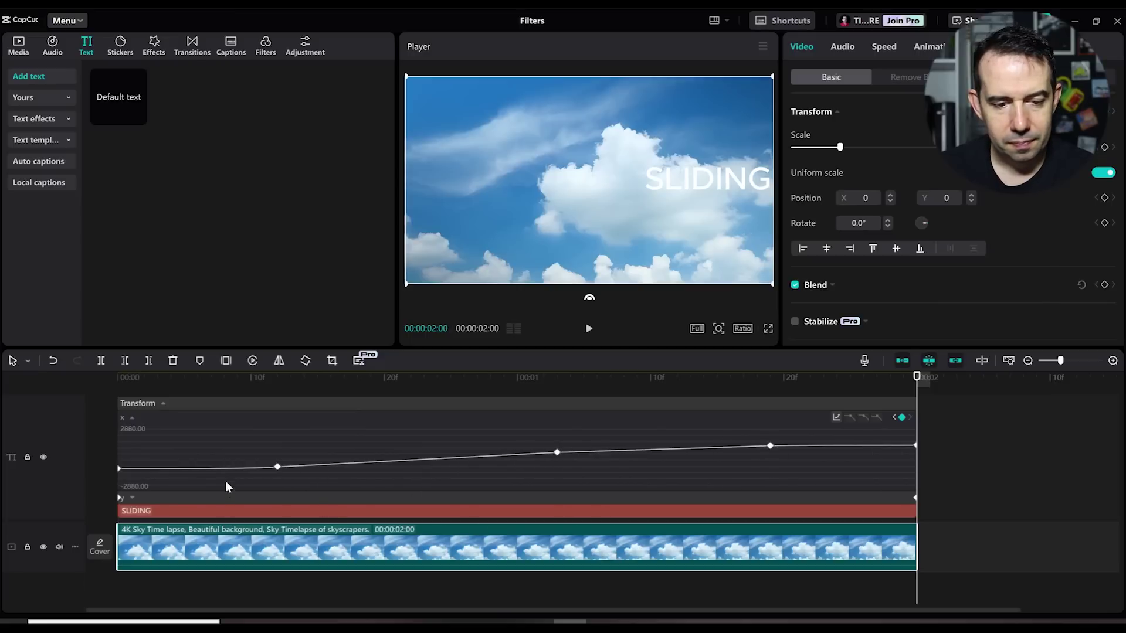
# Step: Raise the early and middle keyframes, lower the late one into a dip, and preview
pyautogui.moveTo(277, 468); pyautogui.dragTo(281, 462)
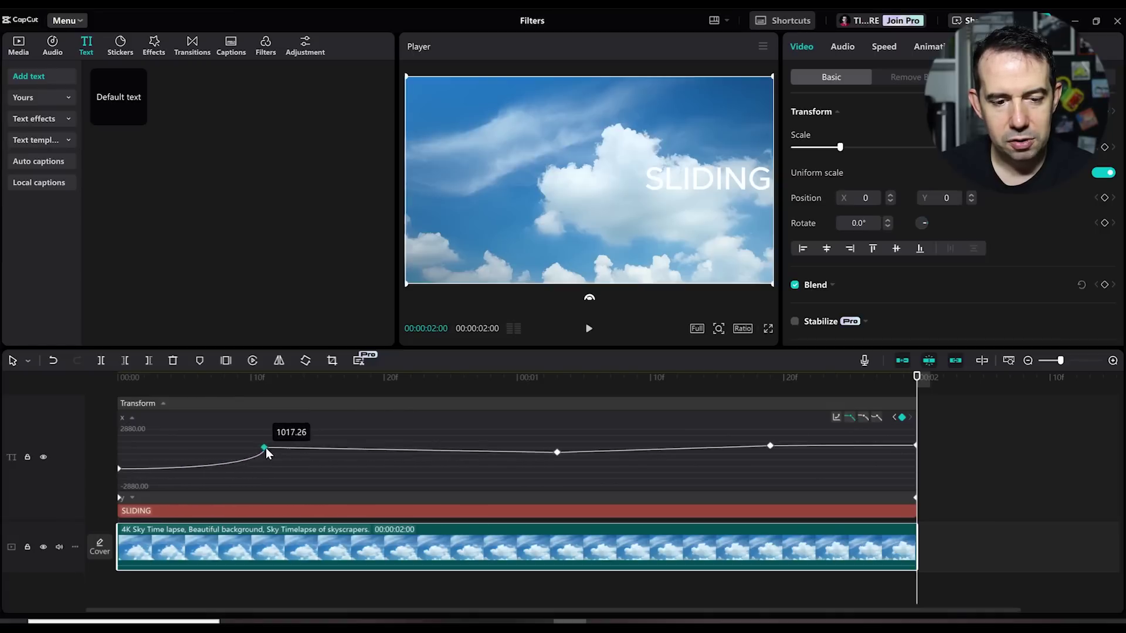
pyautogui.moveTo(282, 466); pyautogui.dragTo(277, 440)
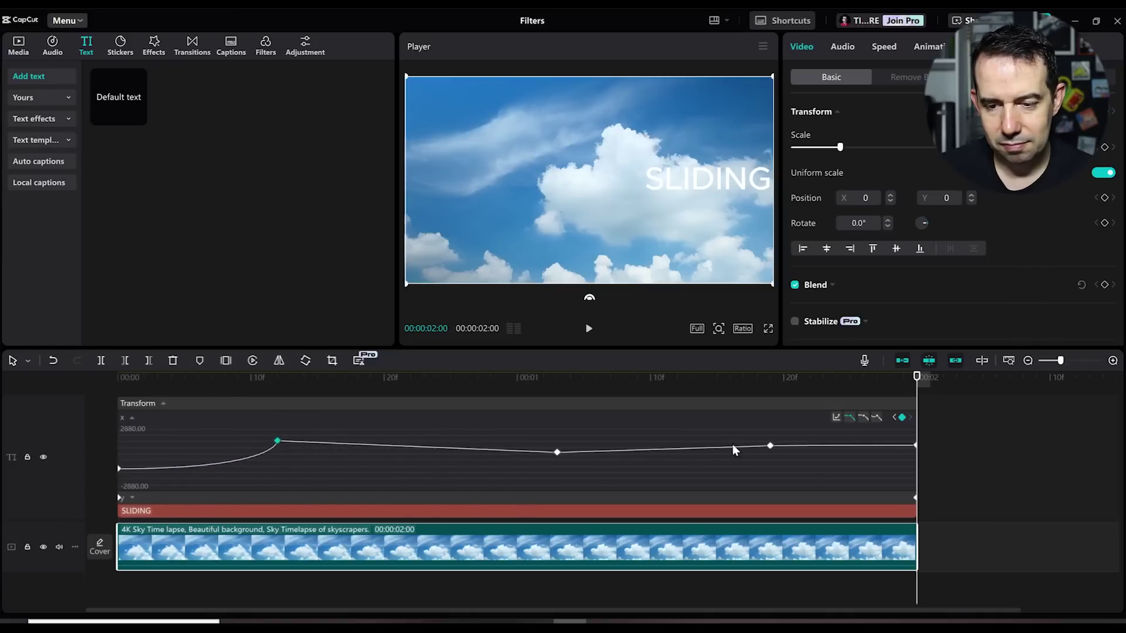
pyautogui.moveTo(771, 446); pyautogui.dragTo(770, 469)
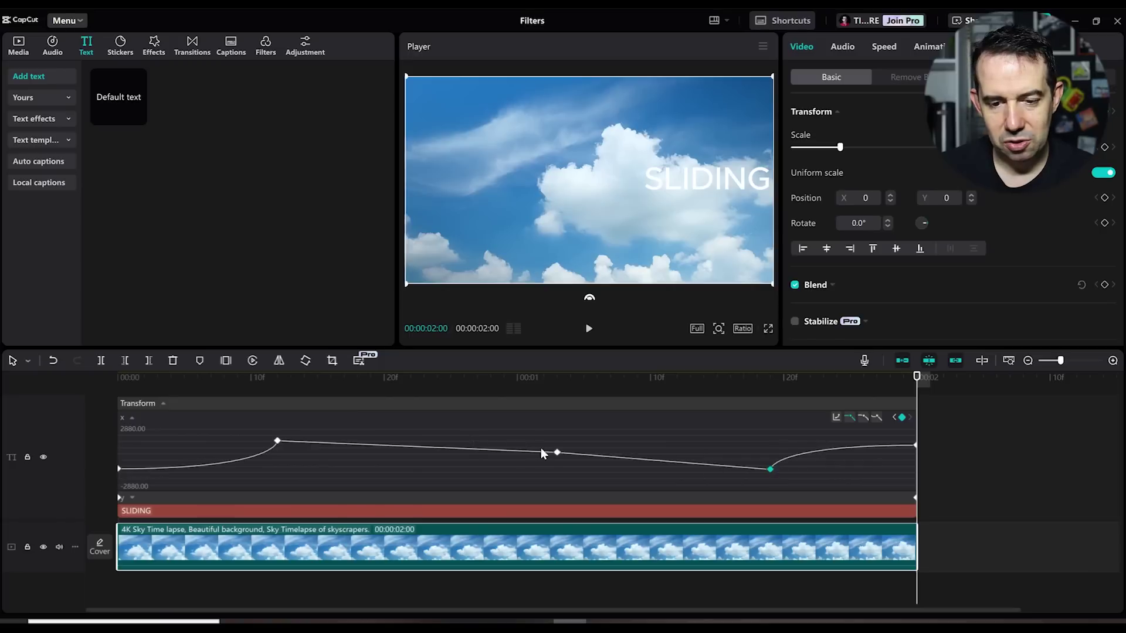
pyautogui.moveTo(559, 455); pyautogui.dragTo(584, 453)
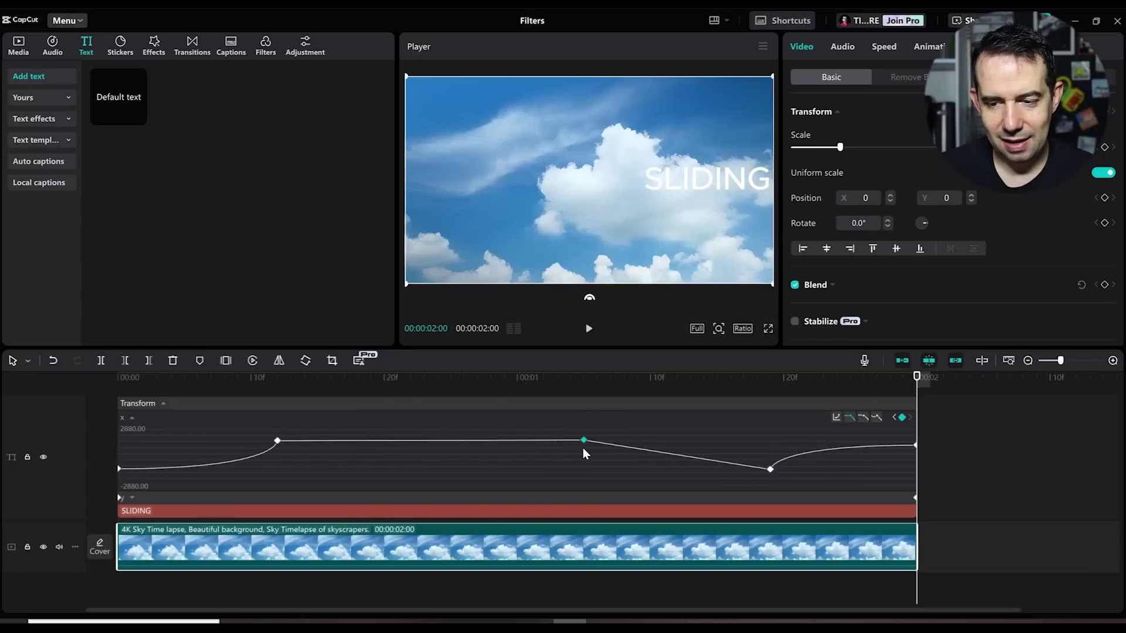
pyautogui.press('space')
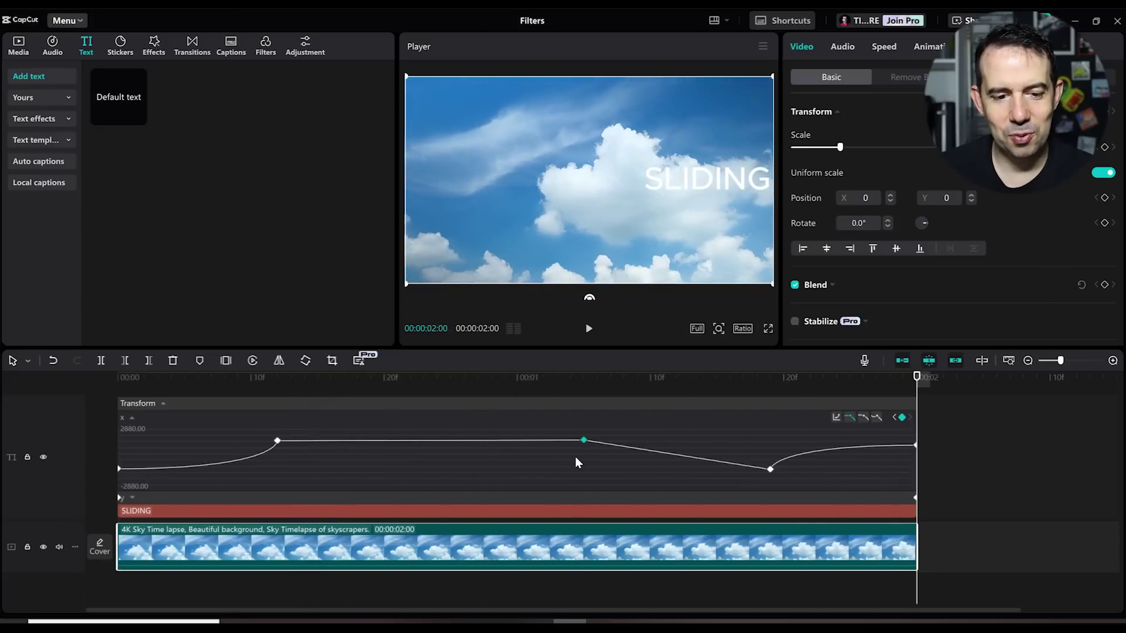
# Step: Apply Ease easing into the early keyframe on the X curve
pyautogui.click(349, 475)
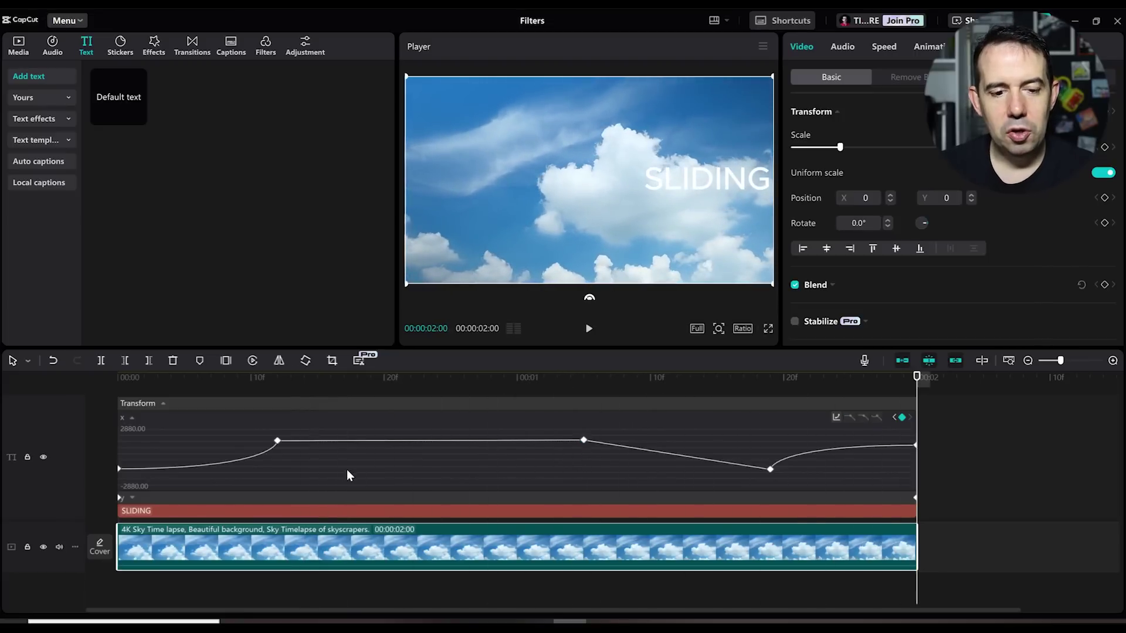
pyautogui.click(278, 442)
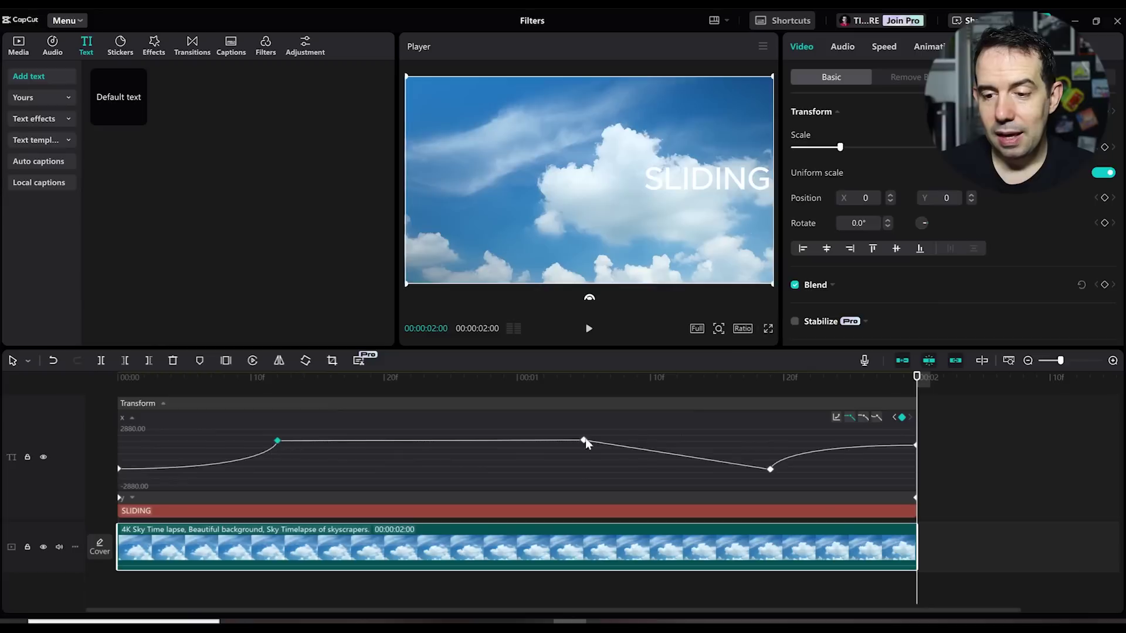
pyautogui.click(836, 418)
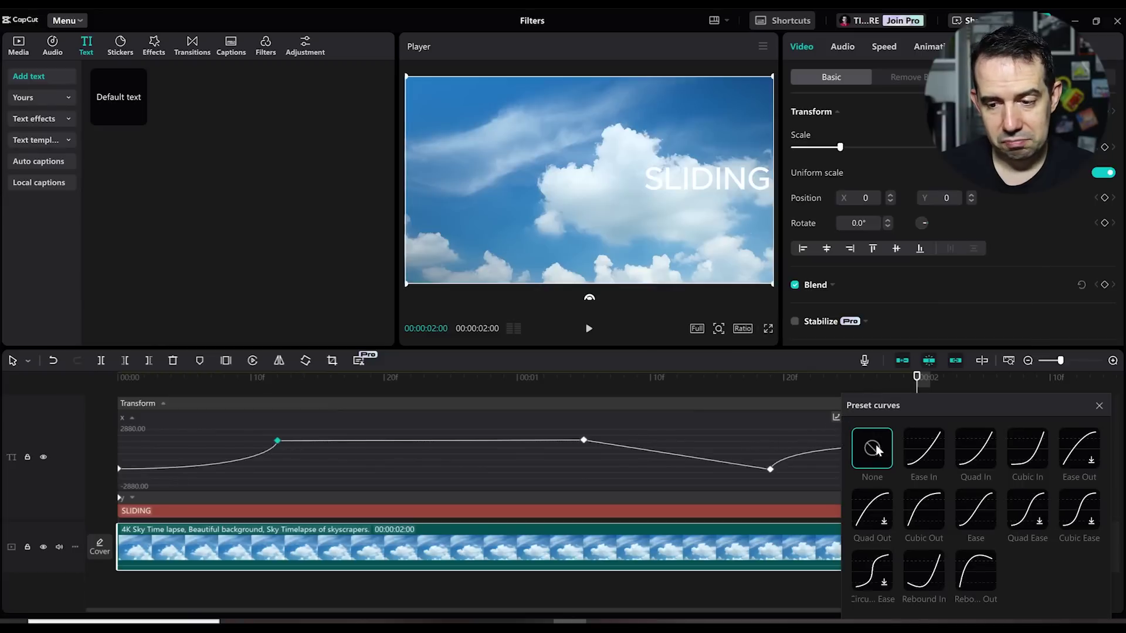
pyautogui.click(973, 513)
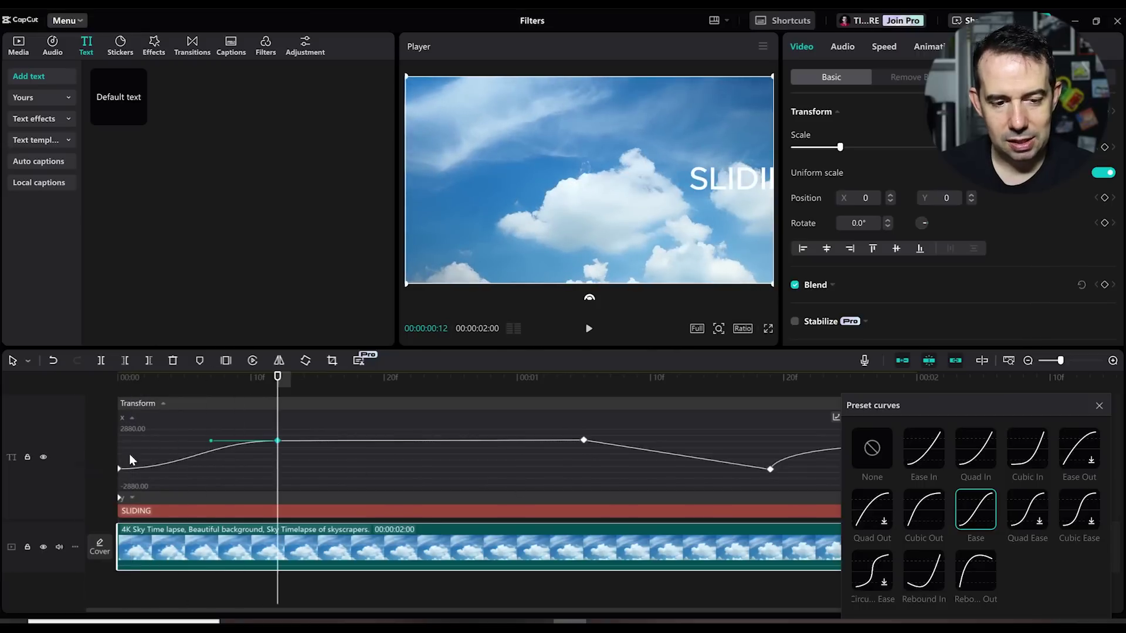
# Step: Apply Rebound Out easing into the late dip keyframe and play to the end
pyautogui.click(585, 441)
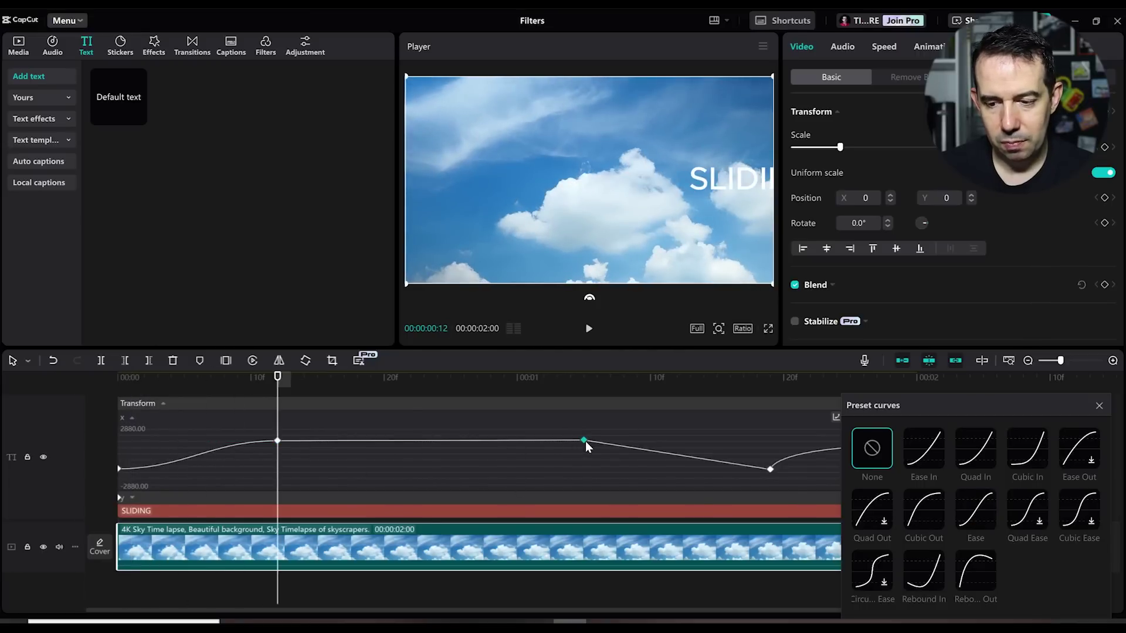
pyautogui.click(925, 514)
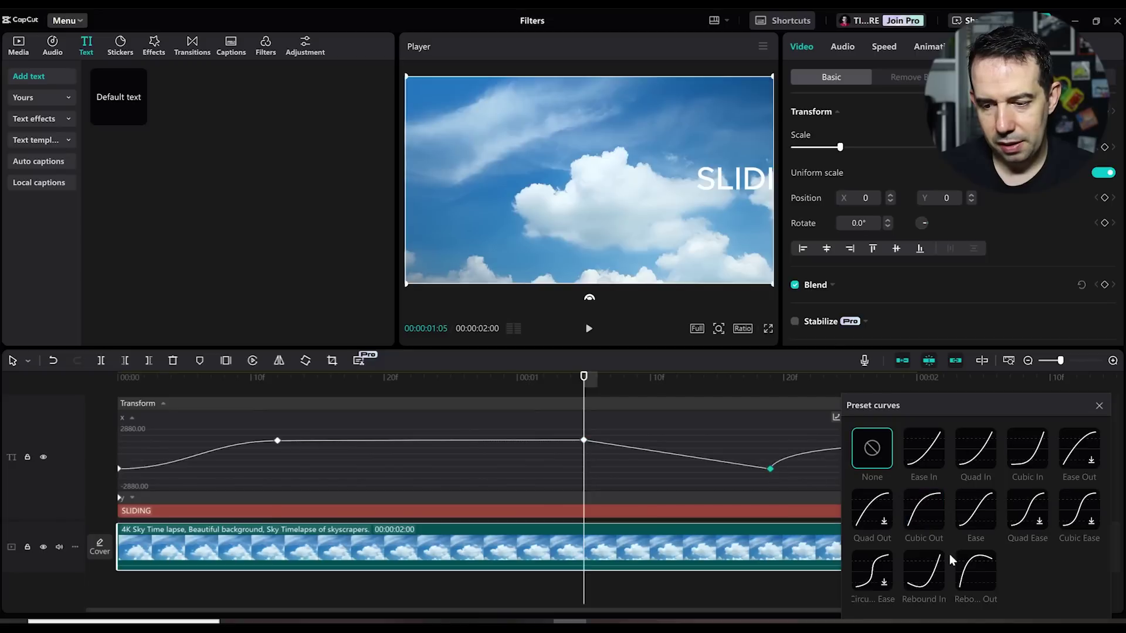
pyautogui.click(976, 574)
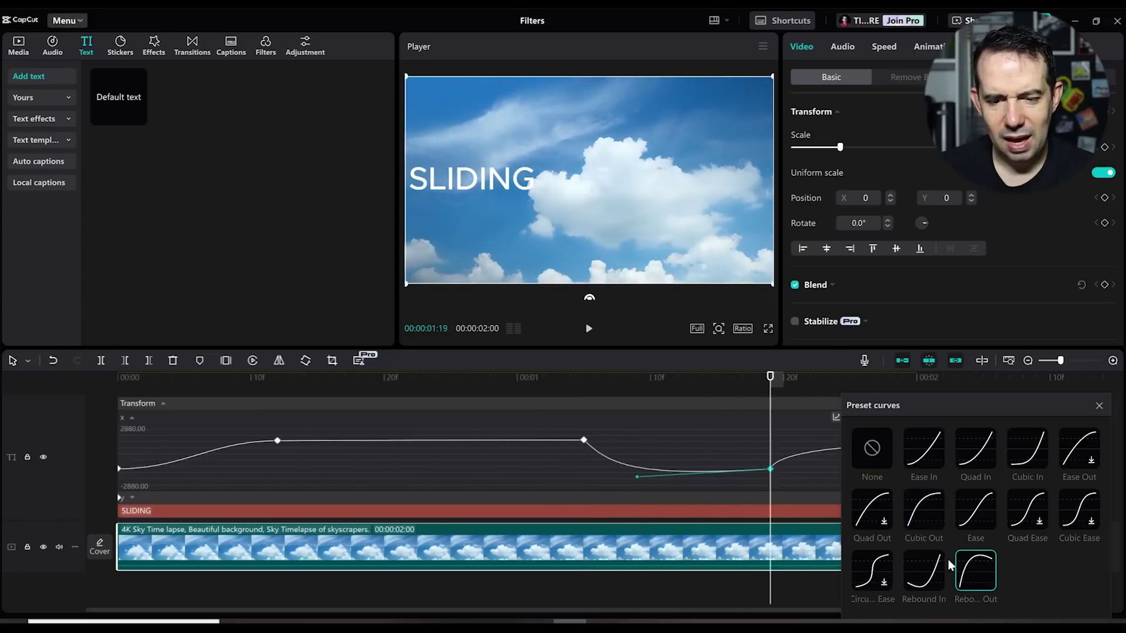
pyautogui.press('space')
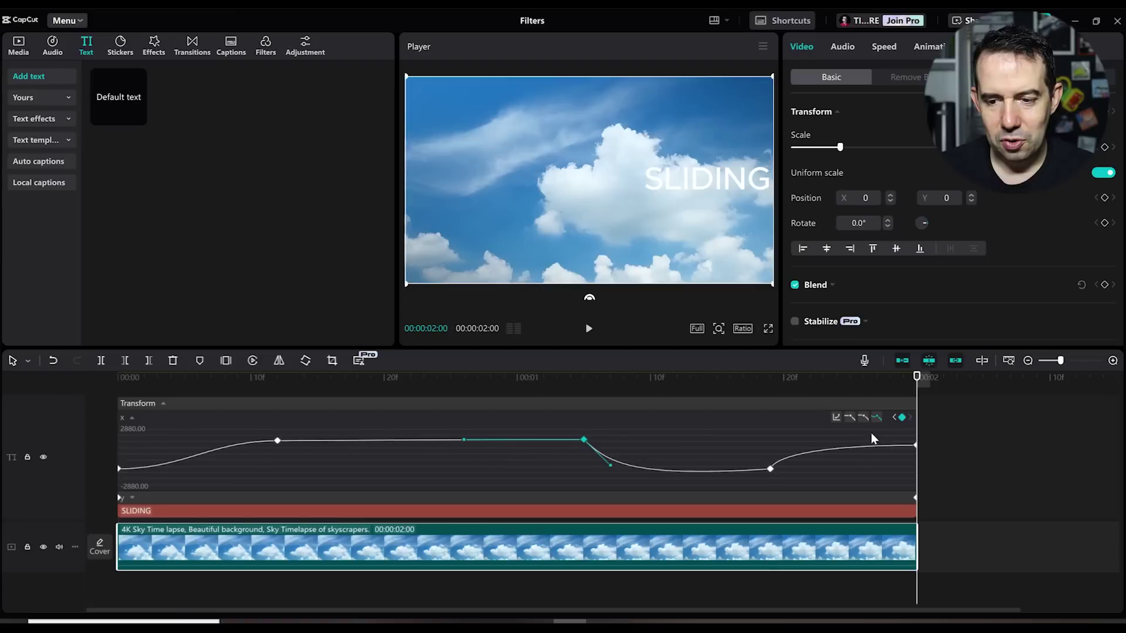
# Step: Switch the middle keyframe to Linear, then Free curve, and drag both its Bezier handles down
pyautogui.click(850, 417)
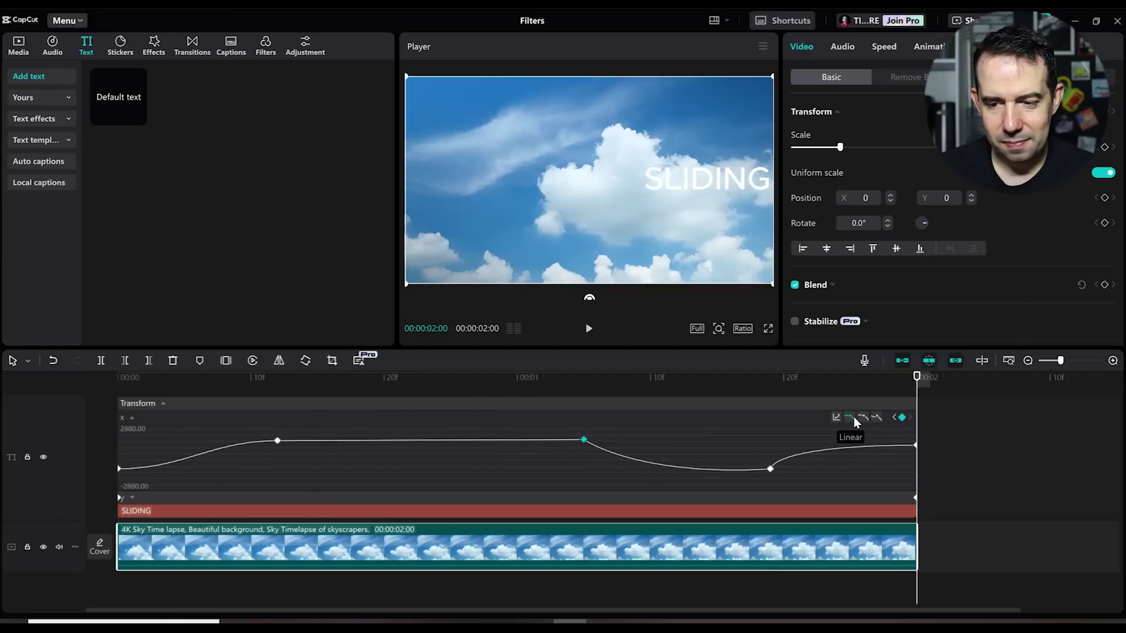
pyautogui.click(863, 418)
pyautogui.click(876, 417)
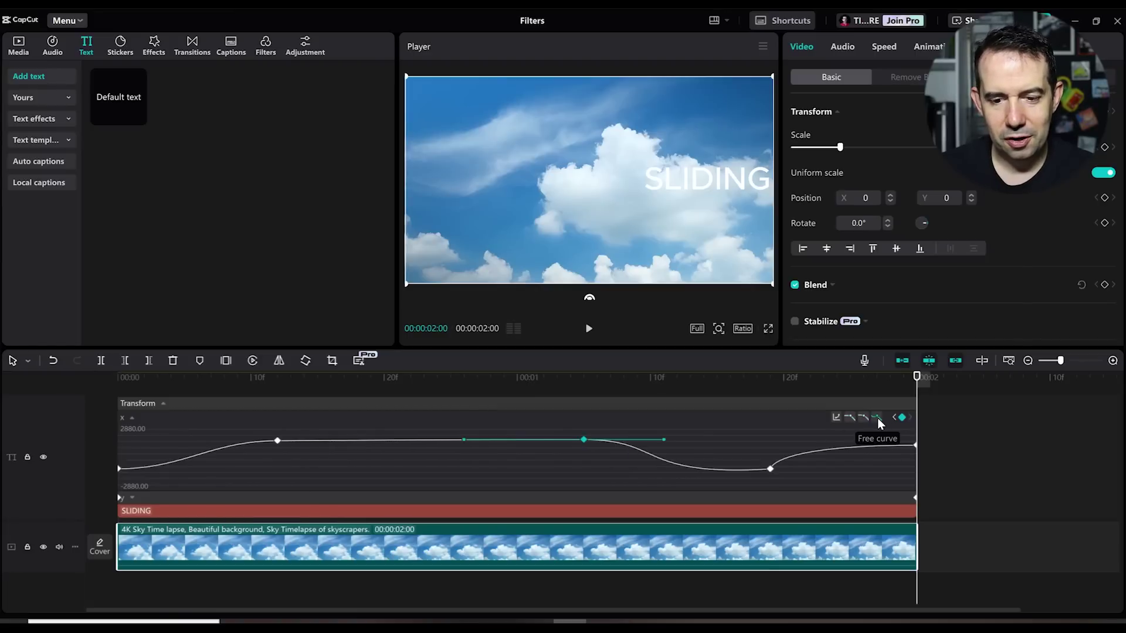
pyautogui.moveTo(663, 439); pyautogui.dragTo(663, 447)
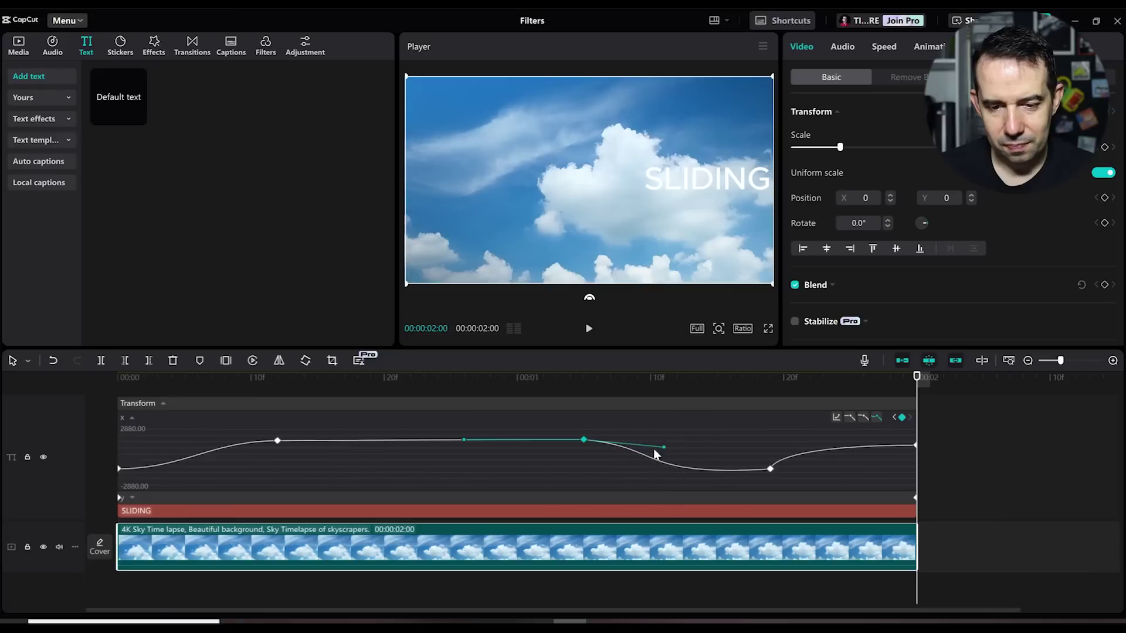
pyautogui.moveTo(465, 441); pyautogui.dragTo(466, 477)
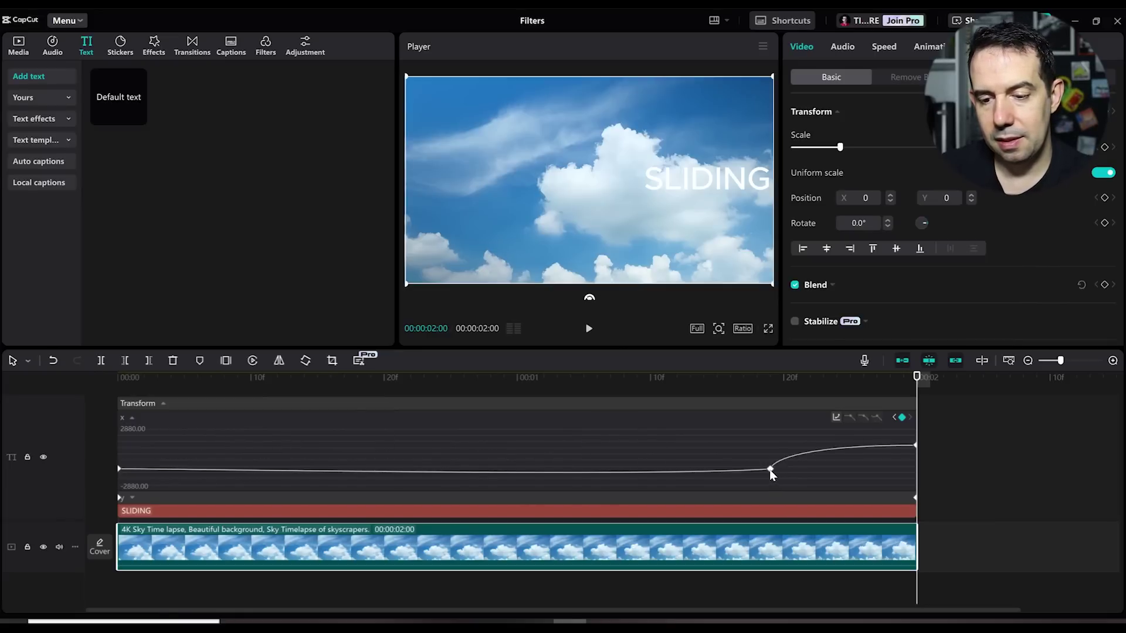
# Step: Revert the X curve to a straight line and apply the Cubic Out preset
pyautogui.hotkey('ctrl', 'z')
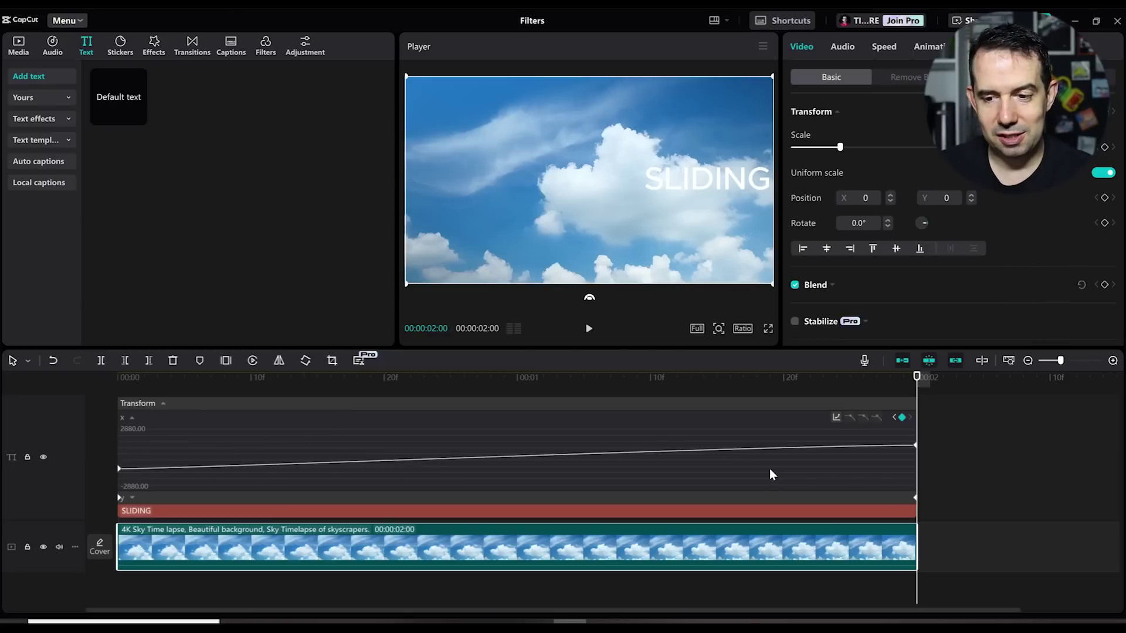
pyautogui.click(836, 417)
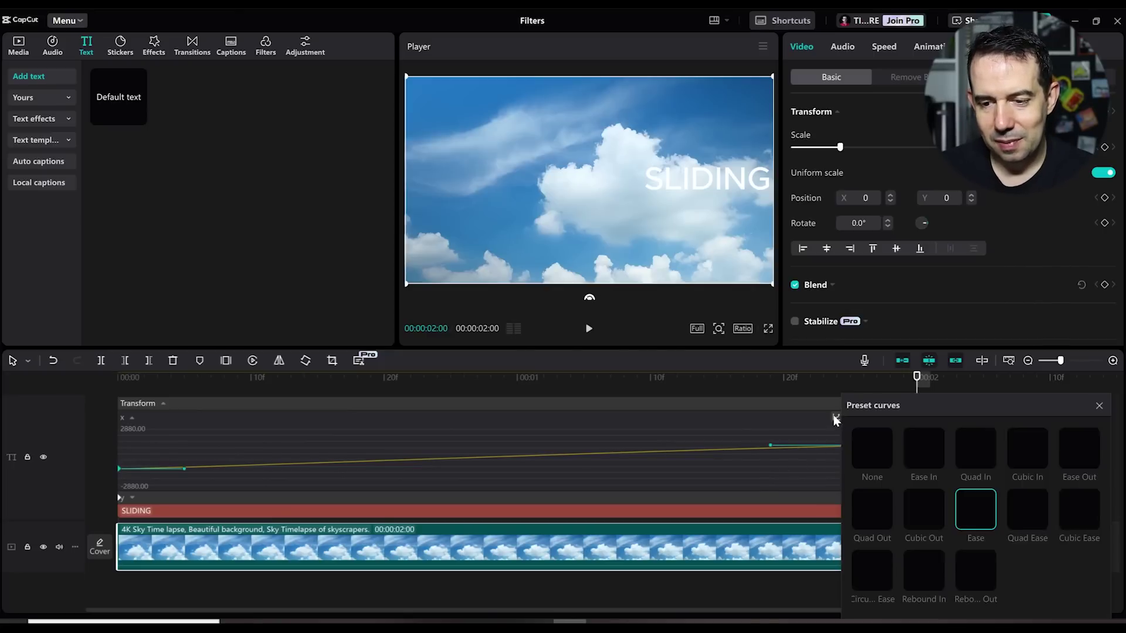
pyautogui.click(927, 518)
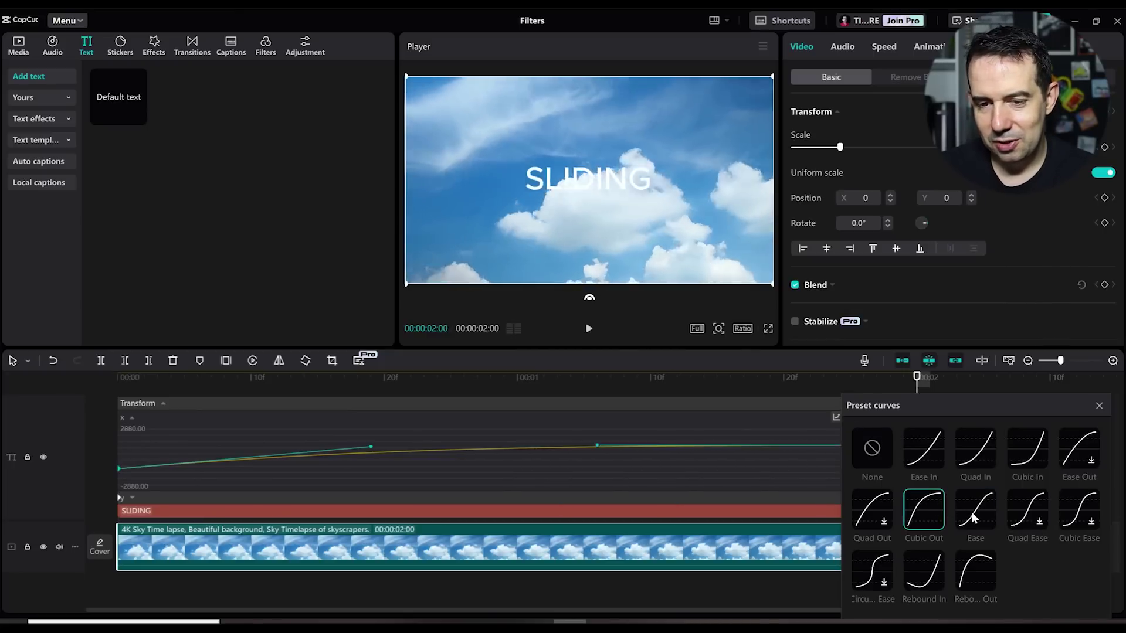